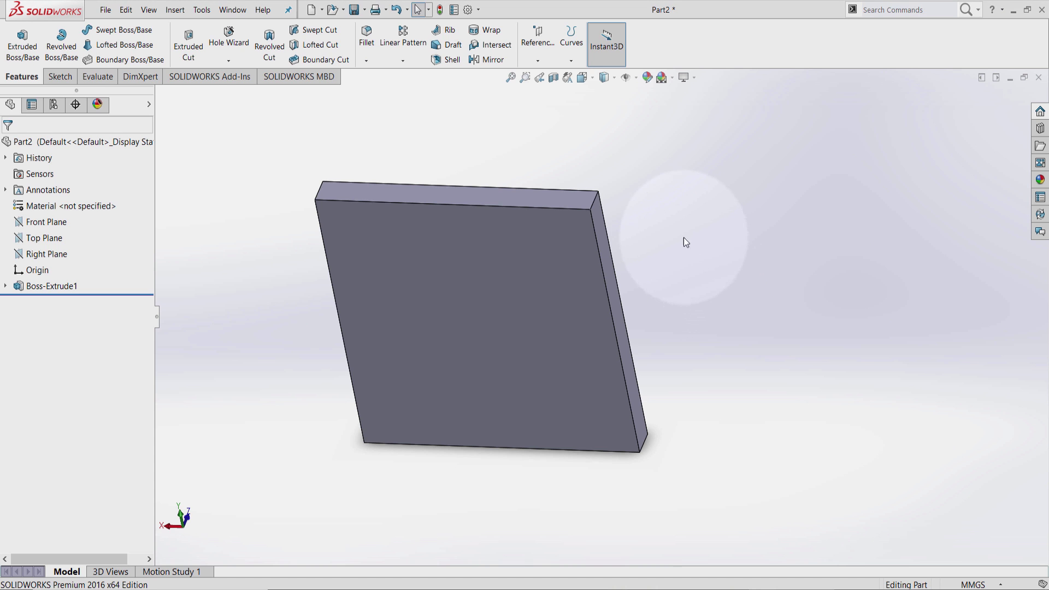
Show the Reference Geometry options on the Features tab.
click(542, 41)
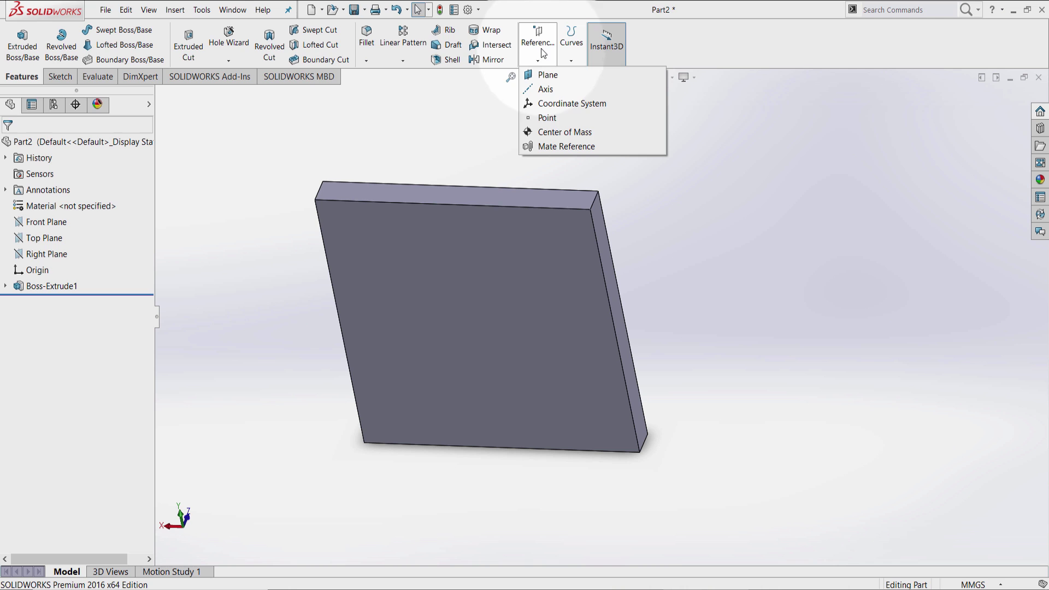
Create Plane4 through the plate's left edge at 45° to its front face, flipped.
click(544, 77)
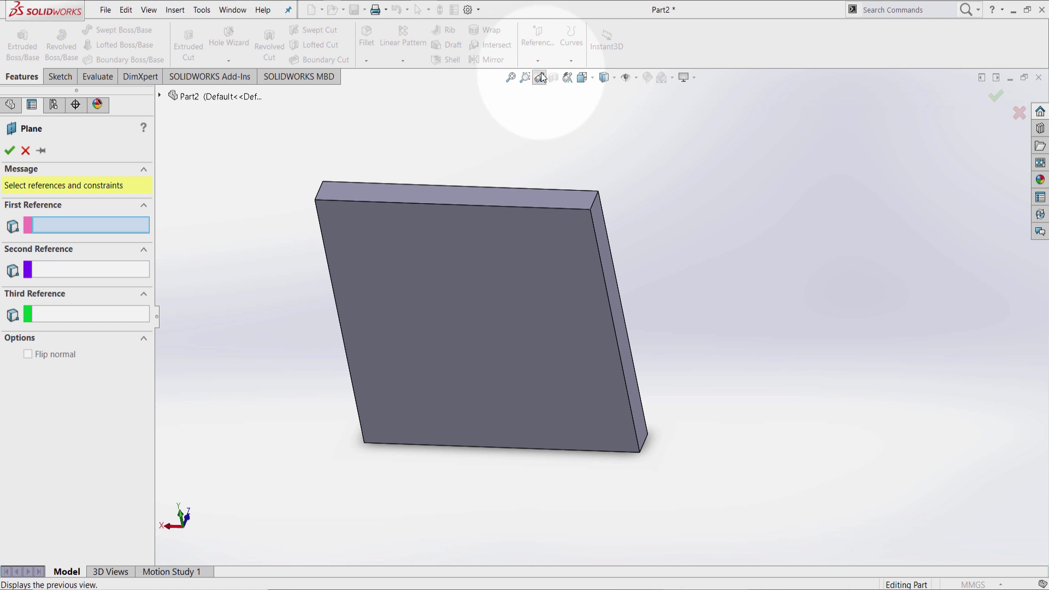
click(327, 257)
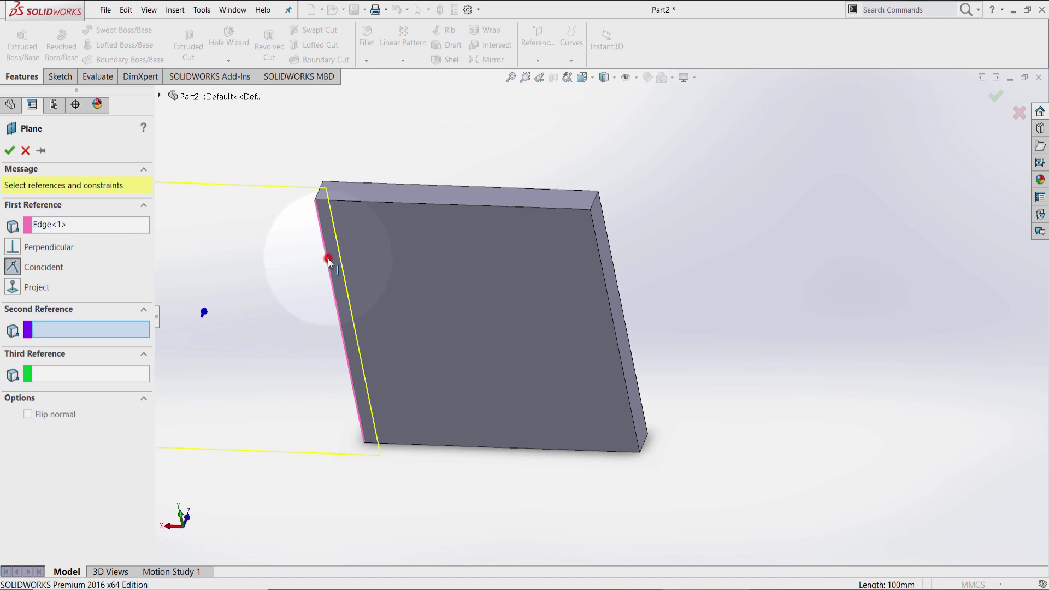
click(444, 266)
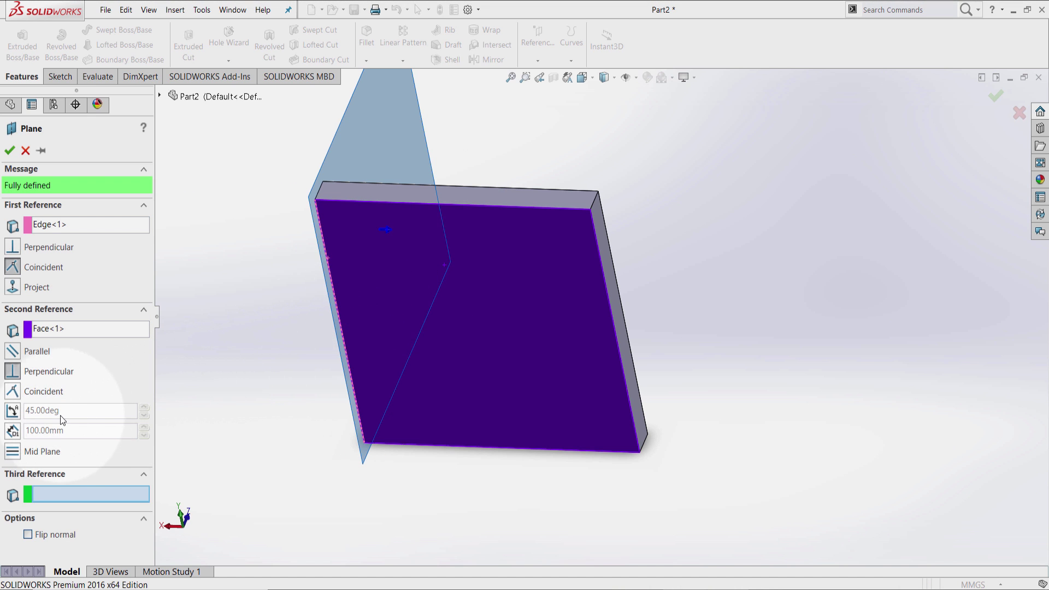
click(13, 410)
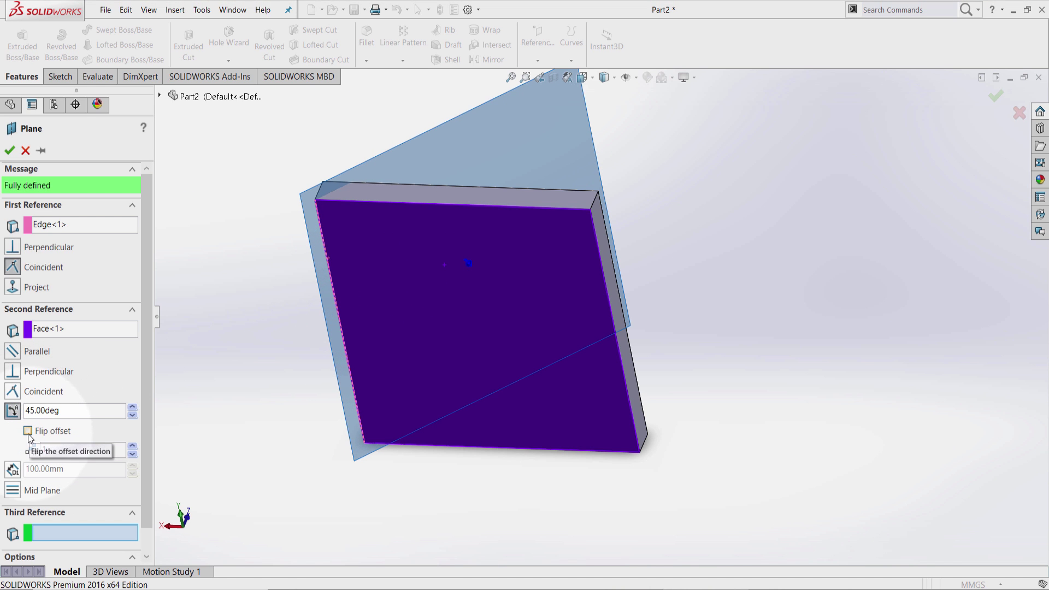
click(28, 431)
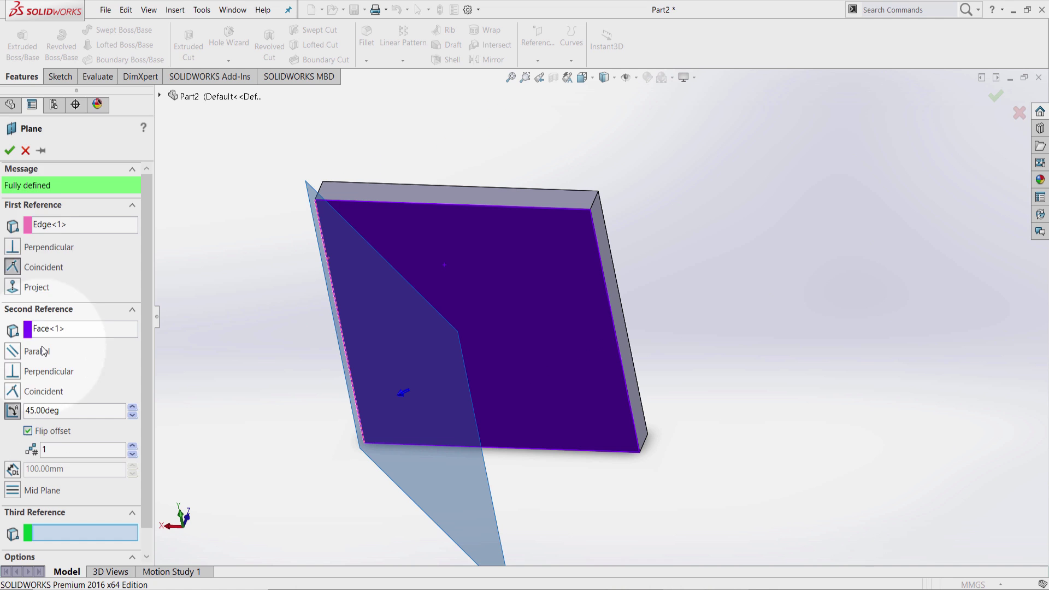
click(9, 151)
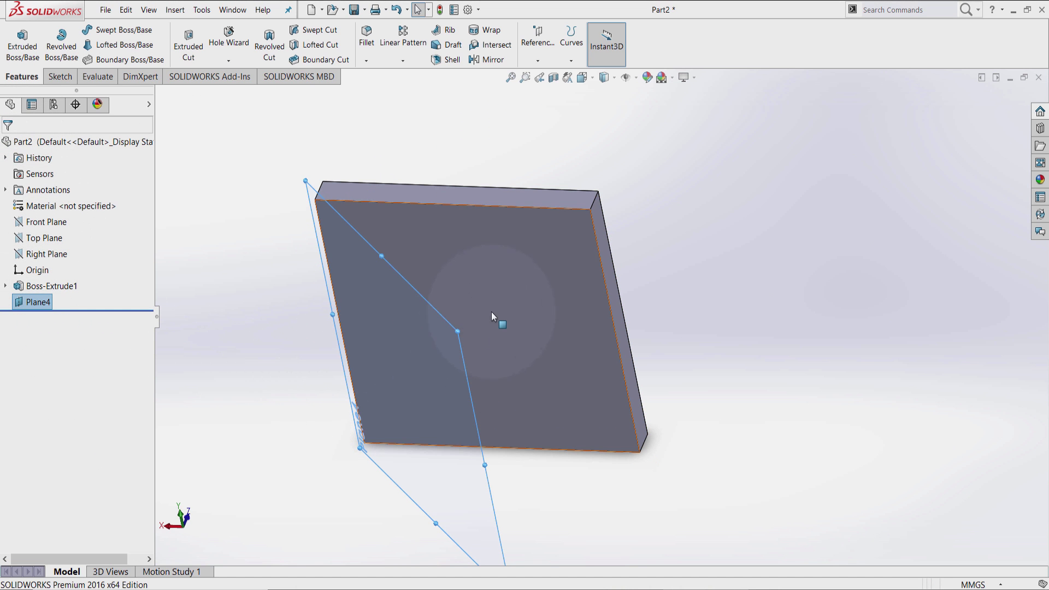
Start a sketch on the plate's front face and draw a circle centred on the origin.
click(493, 276)
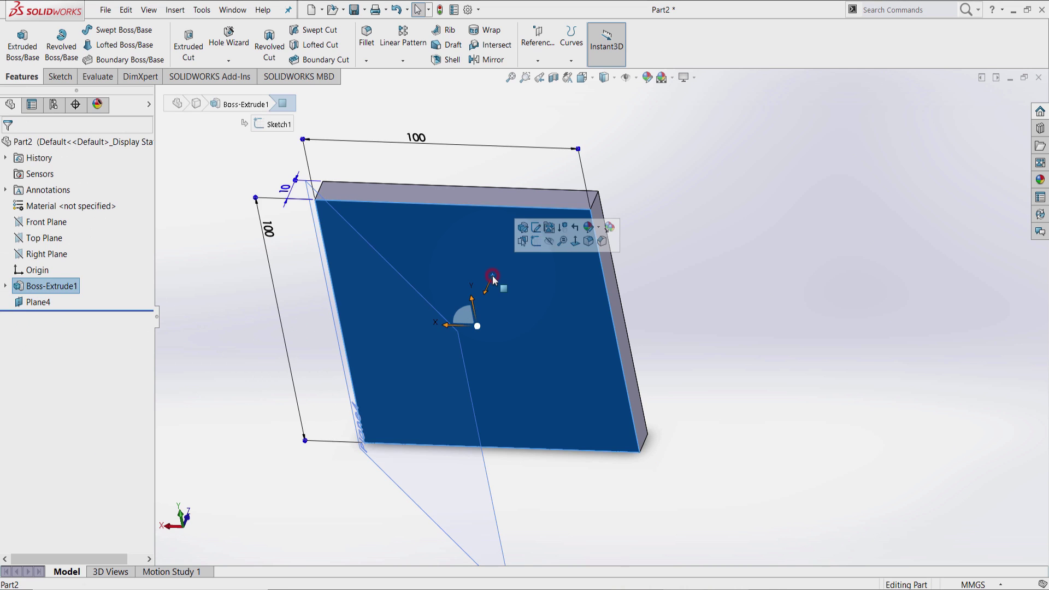
click(537, 245)
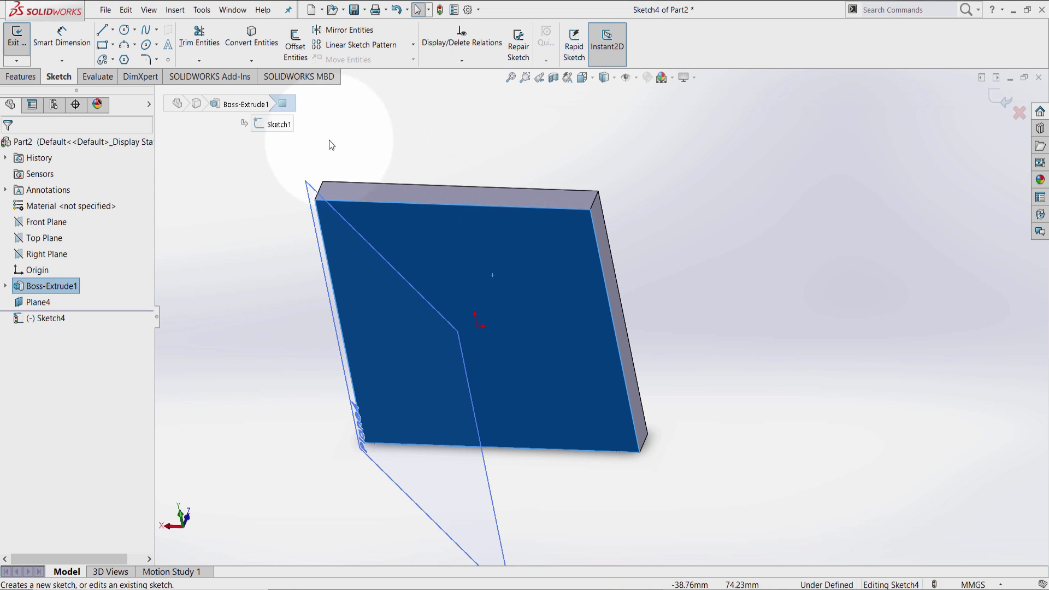
click(123, 31)
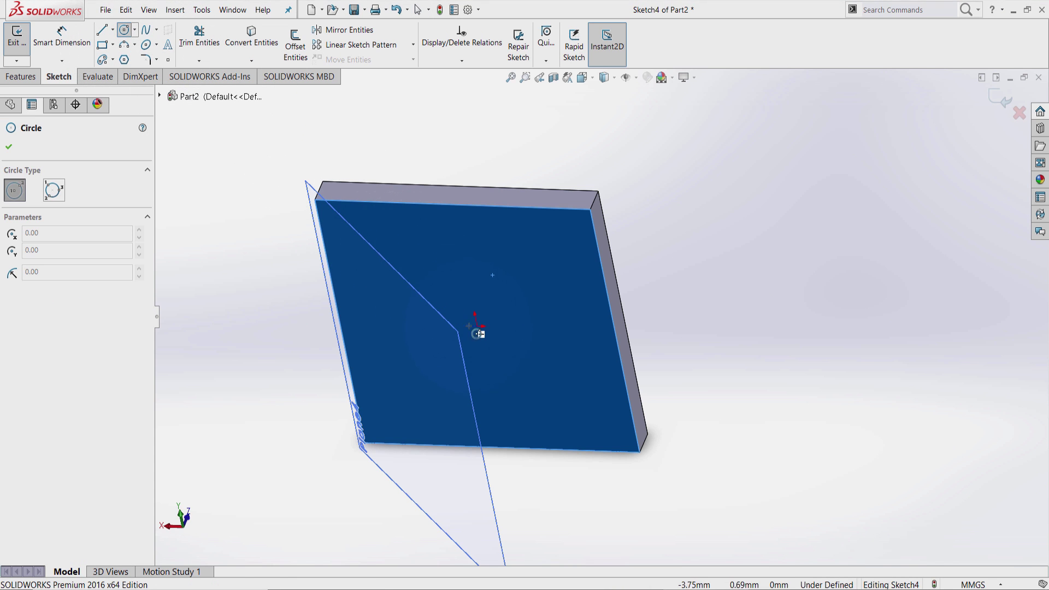
click(478, 328)
click(486, 293)
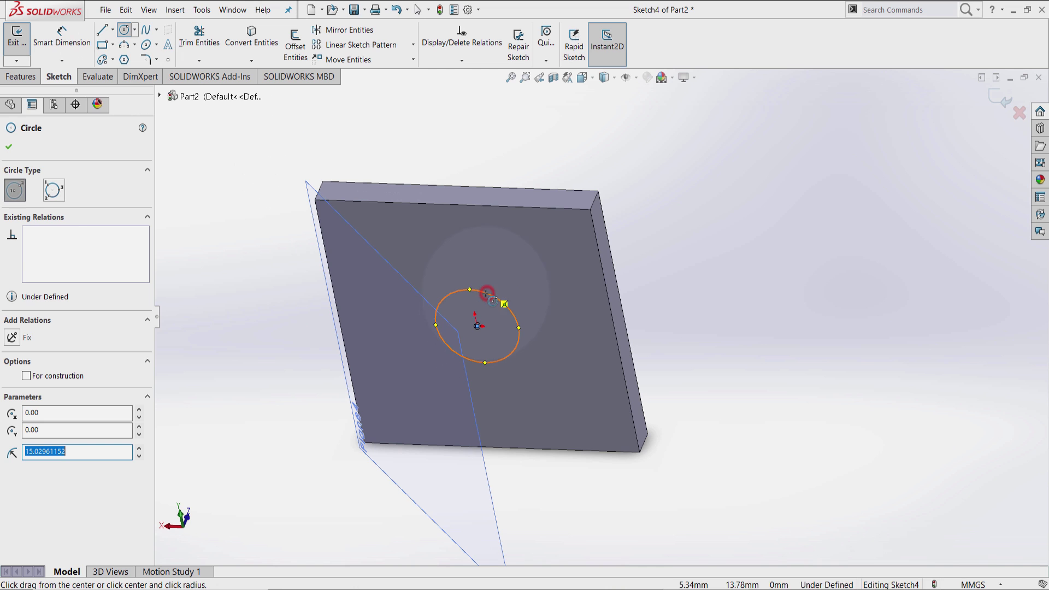
Dimension the circle's diameter to 10 mm.
click(62, 38)
click(466, 293)
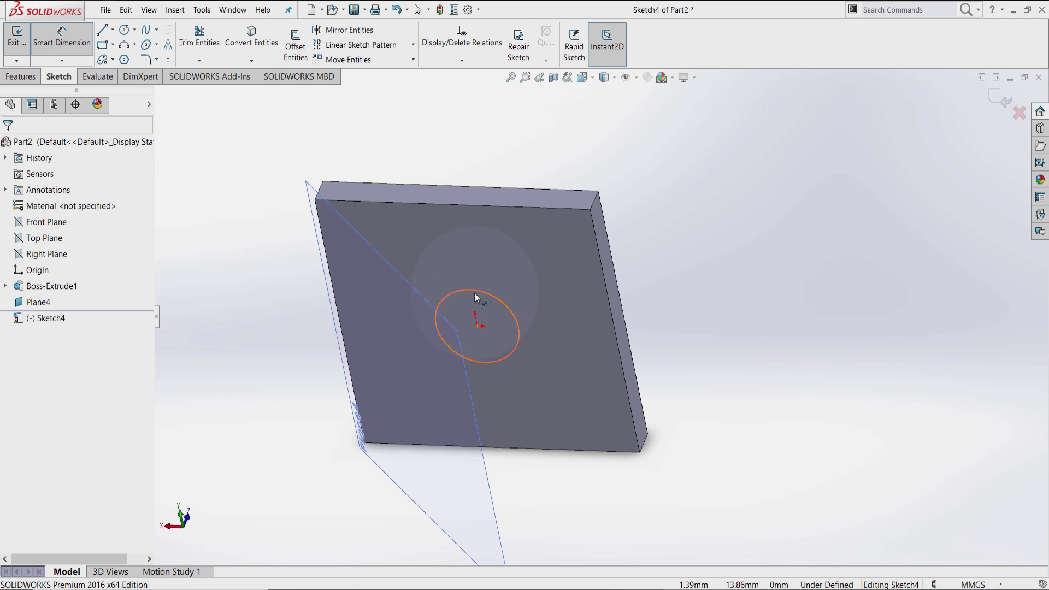
click(745, 302)
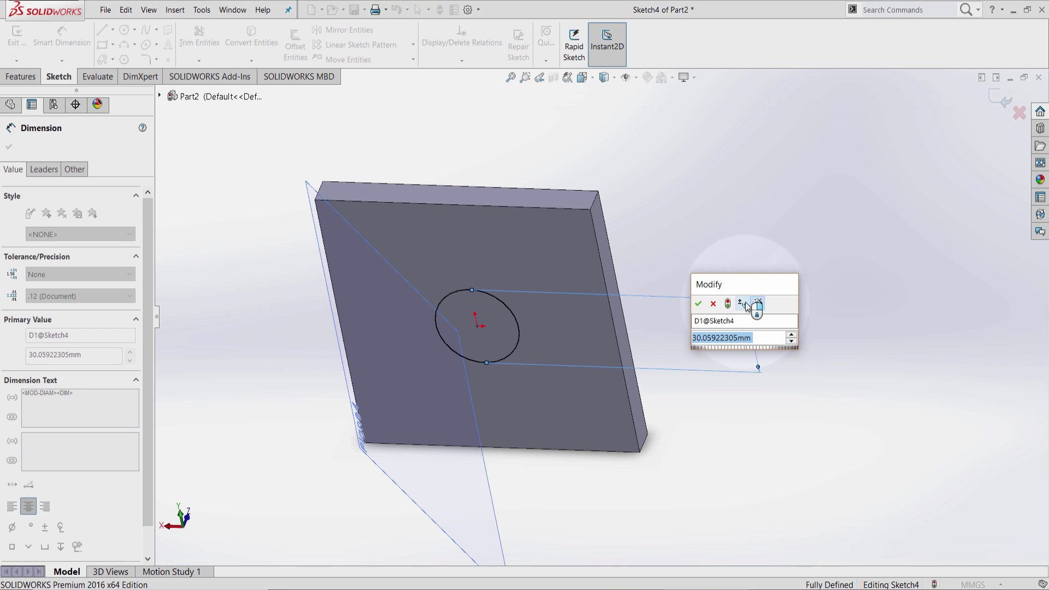
text(10)
click(746, 304)
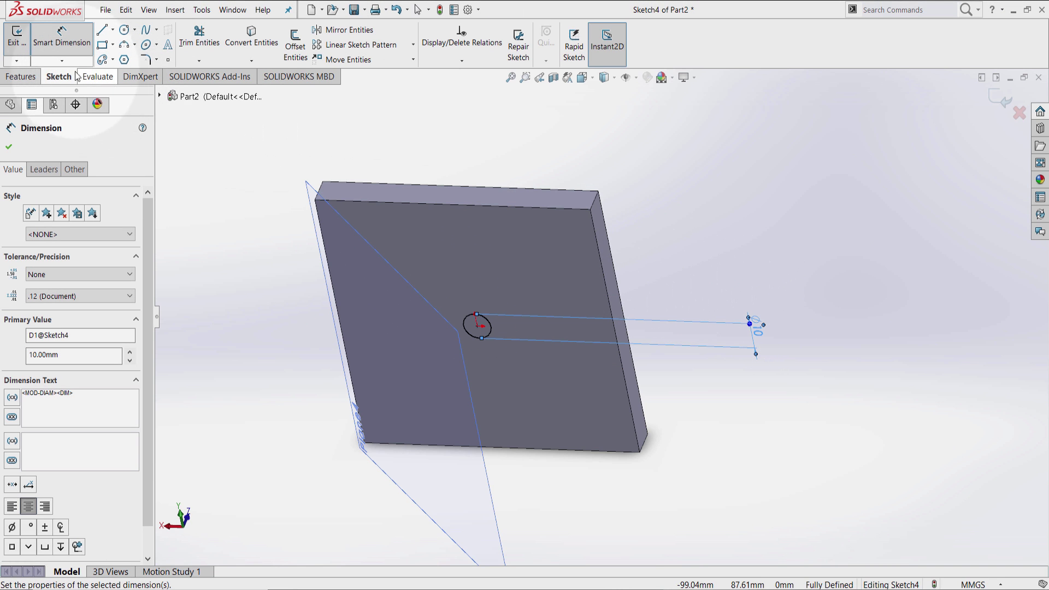
Extrude-cut the 10 mm circle Through All, creating Cut-Extrude1.
click(20, 78)
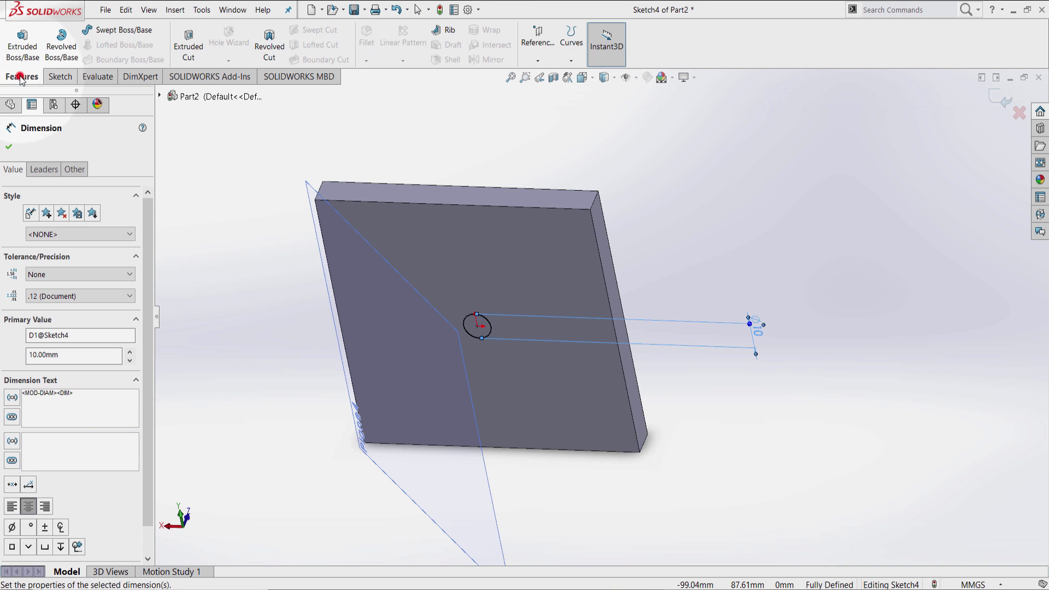
click(188, 41)
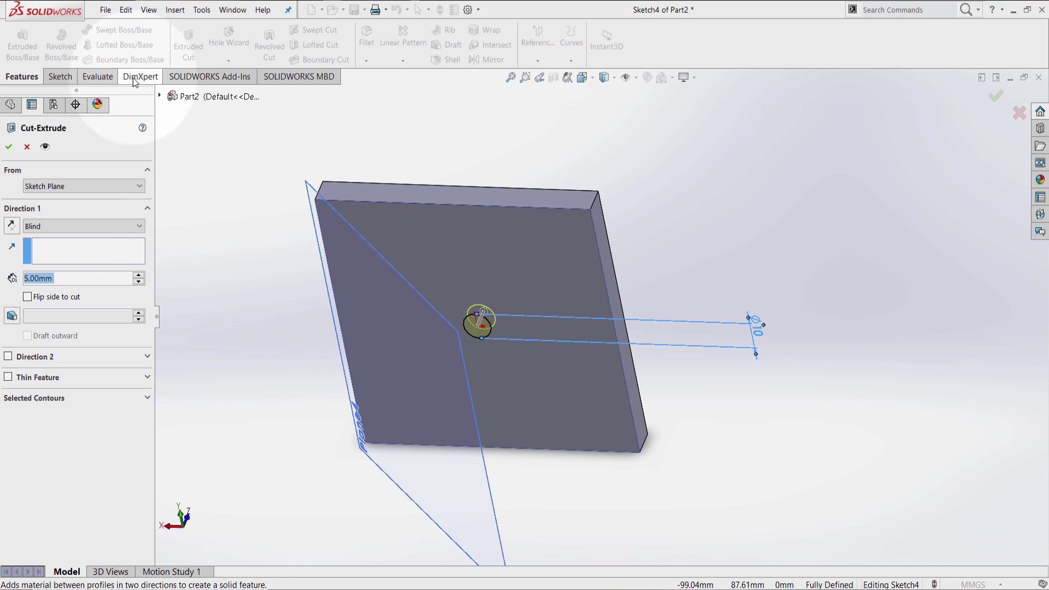
click(65, 226)
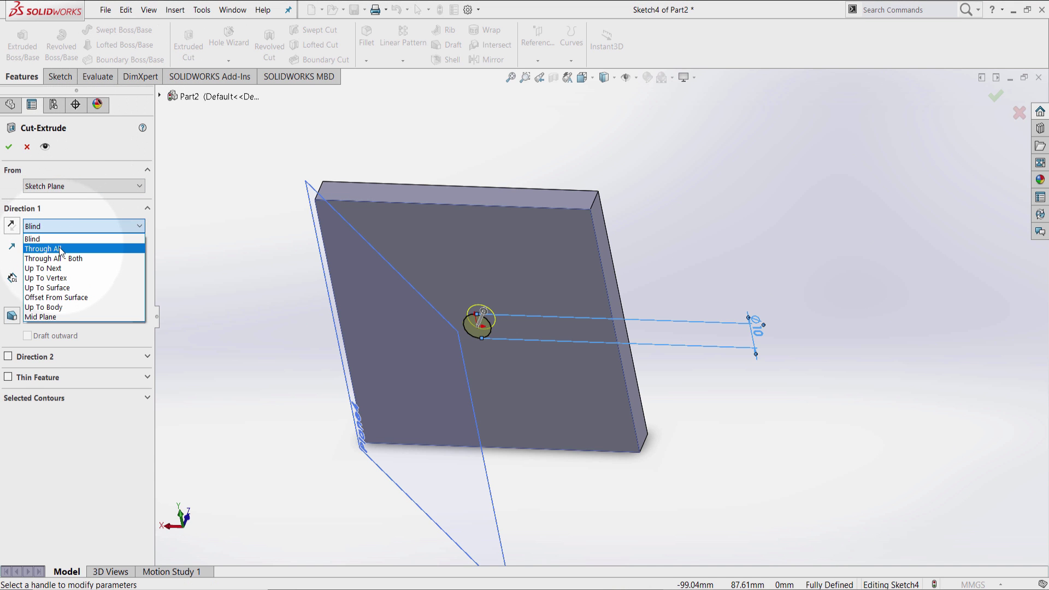
click(60, 249)
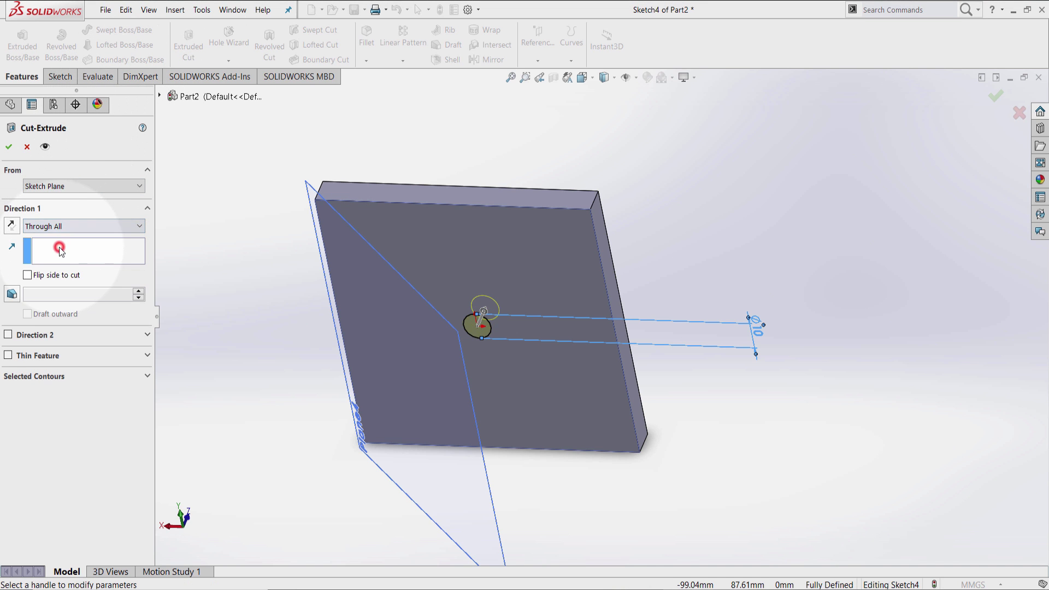
click(9, 147)
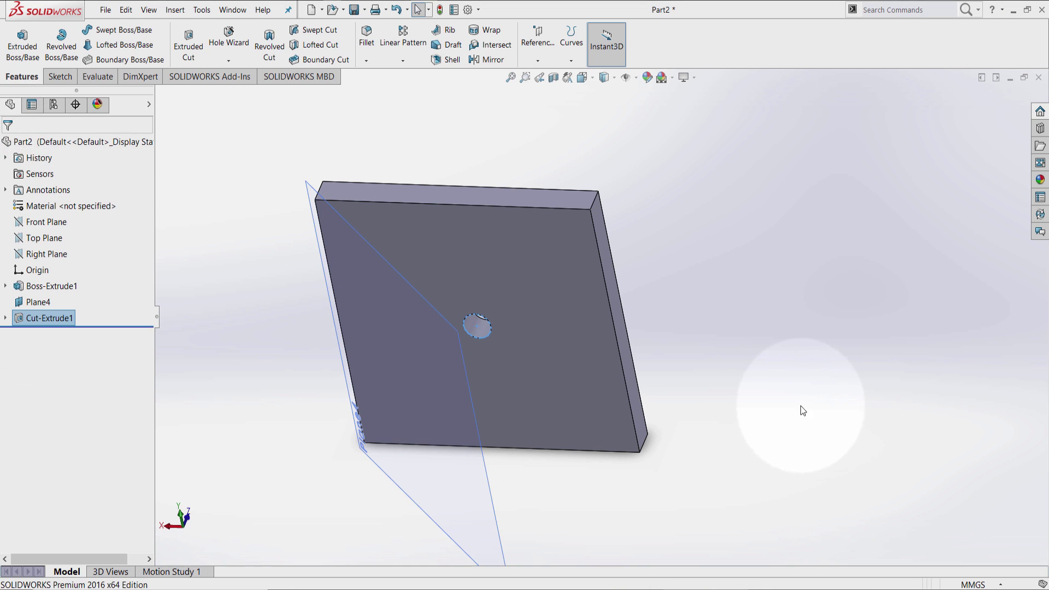
Start Sketch5 on Plane4 and orbit the view so the plate faces head-on.
click(468, 513)
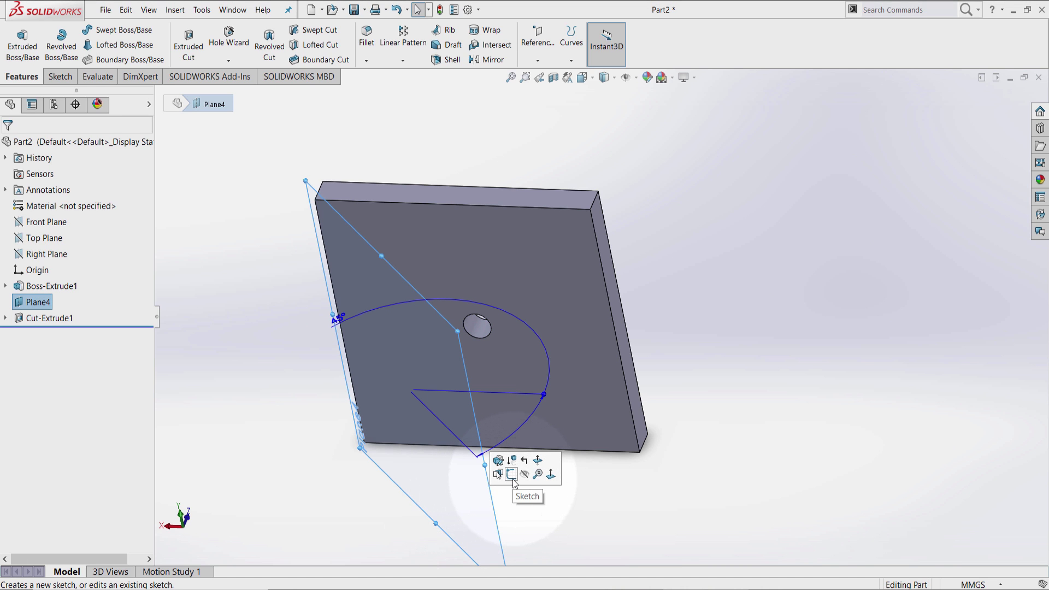
click(512, 475)
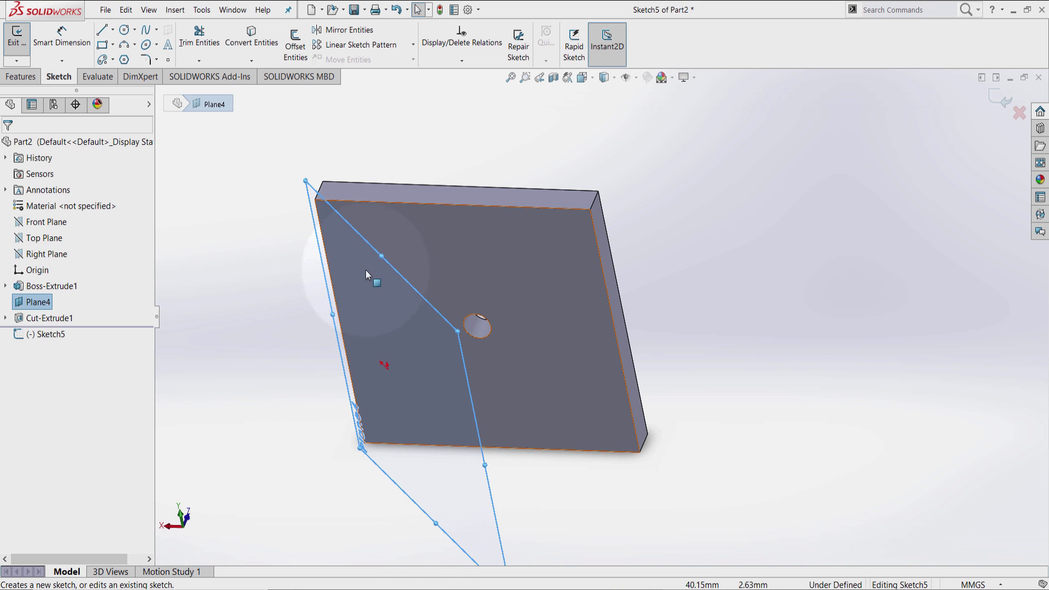
middle_drag(417, 314, 358, 307)
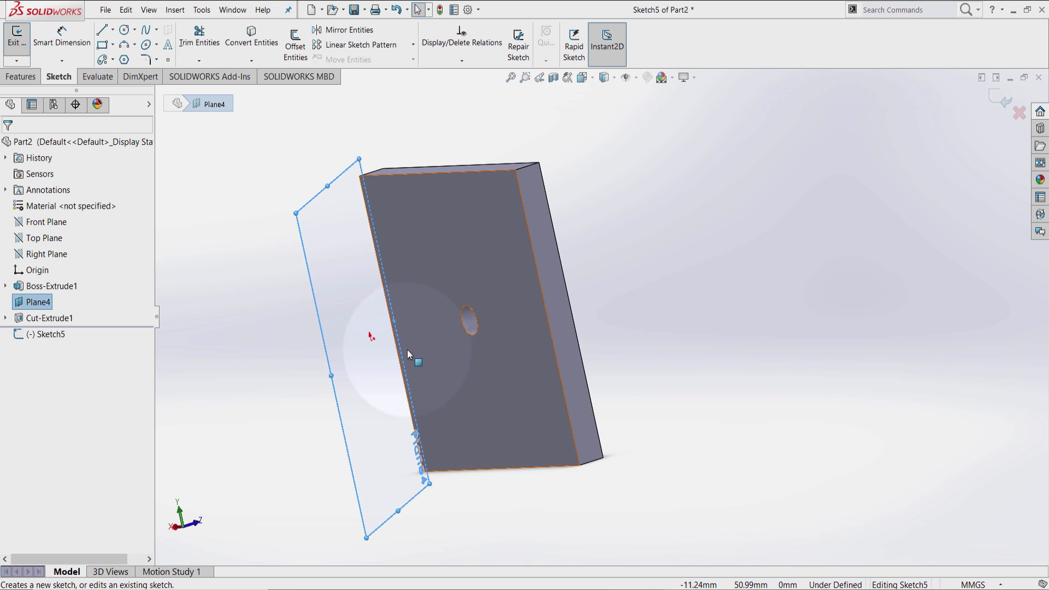
middle_drag(407, 350, 488, 312)
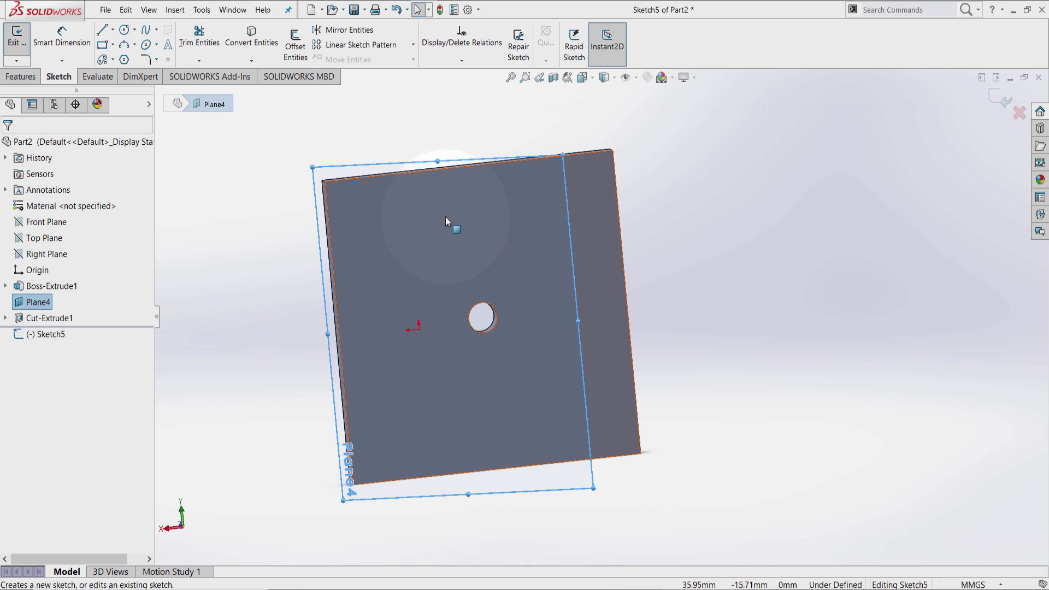
Convert the 10 mm hole edge into a circle in Sketch5 with Convert Entities.
click(331, 131)
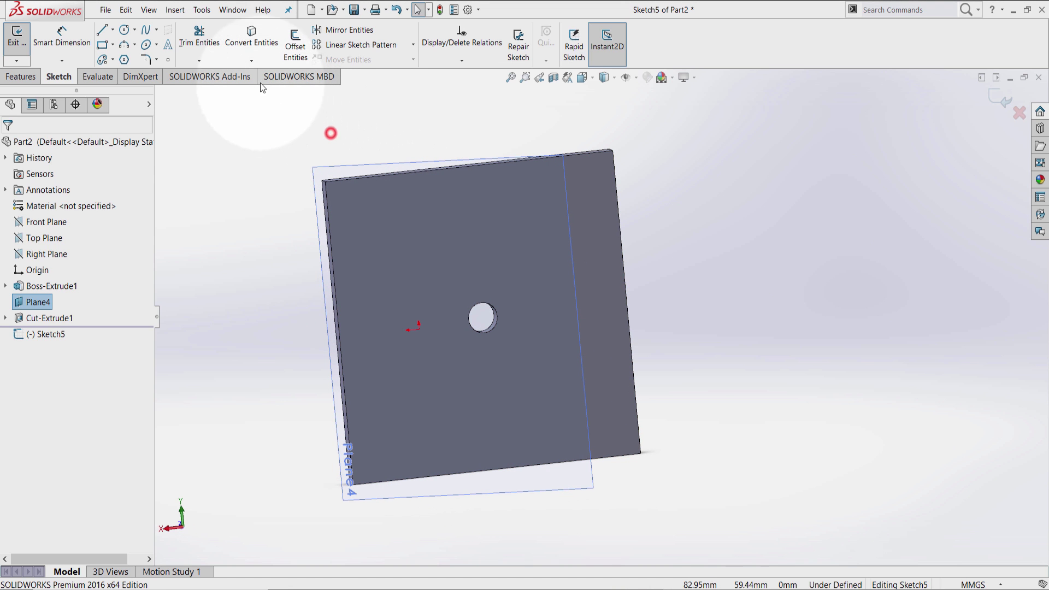
click(243, 37)
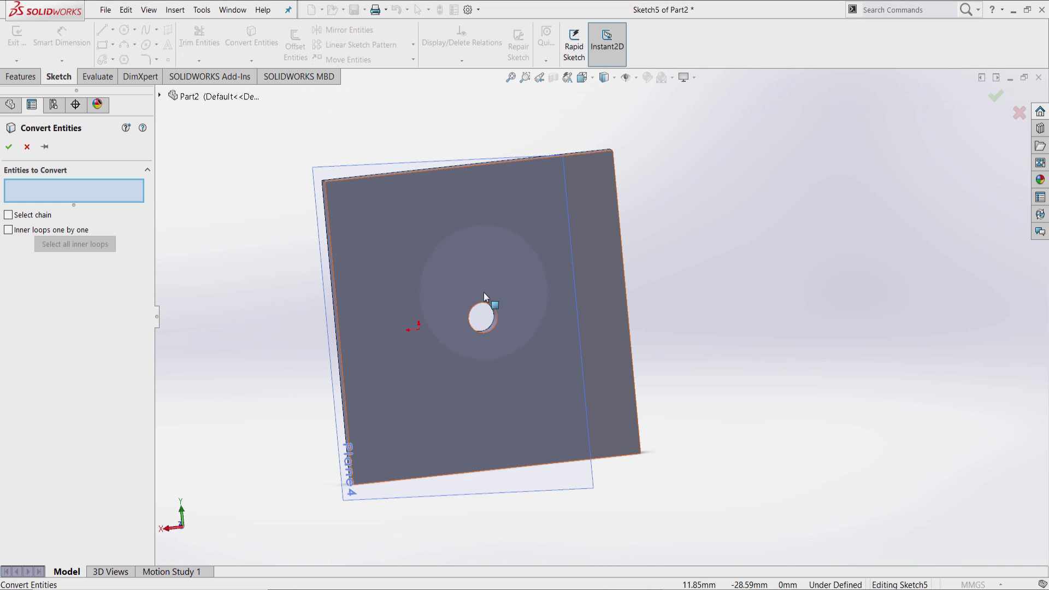
click(494, 327)
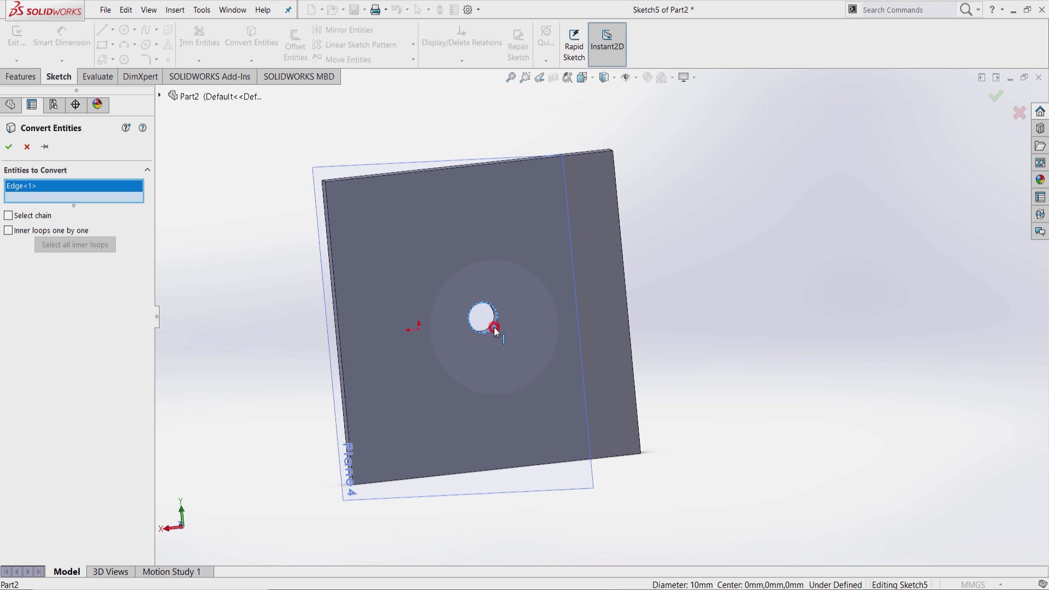
click(8, 148)
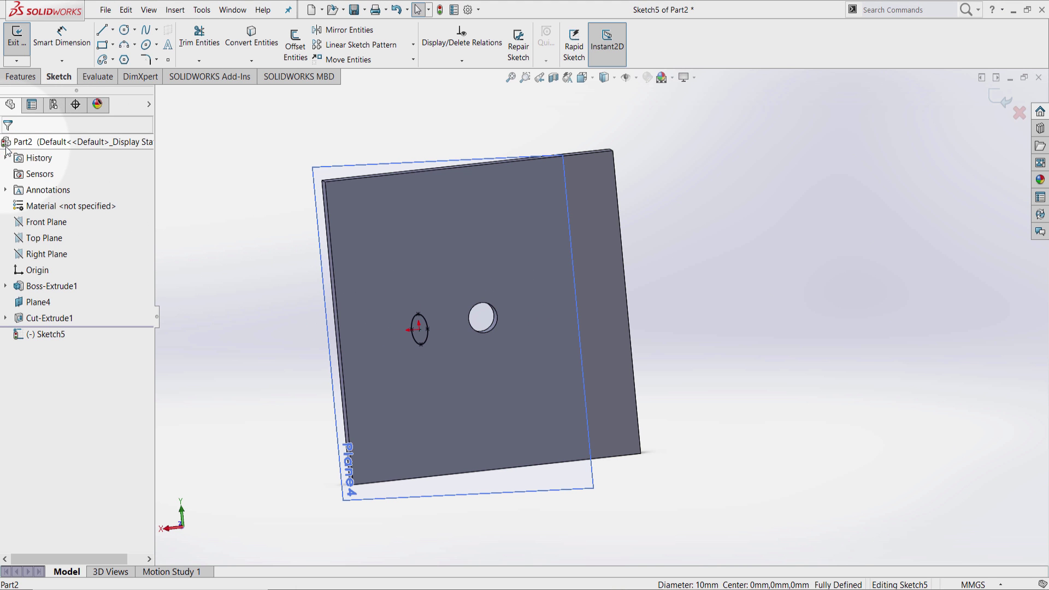
middle_drag(292, 267, 352, 264)
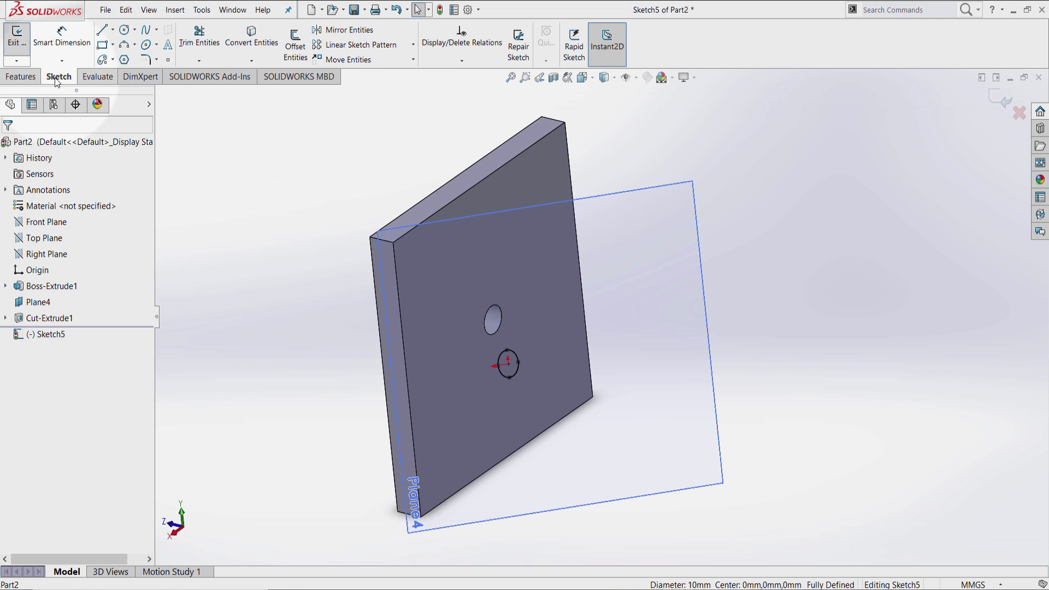
Extrude the circle Up To Surface at the plate face as a 1 mm thin feature.
click(18, 75)
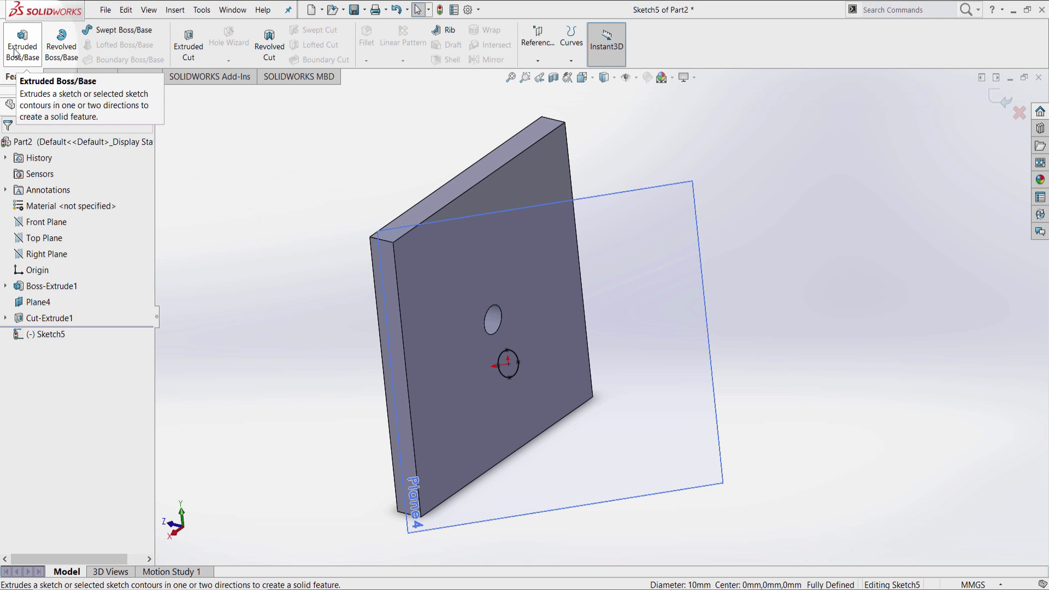
click(15, 52)
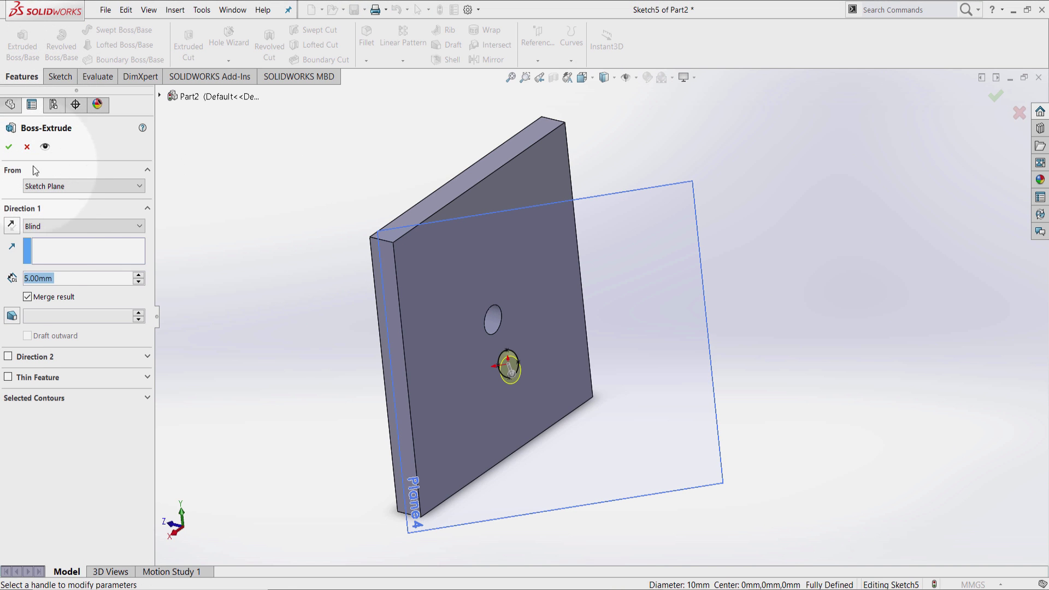
click(45, 227)
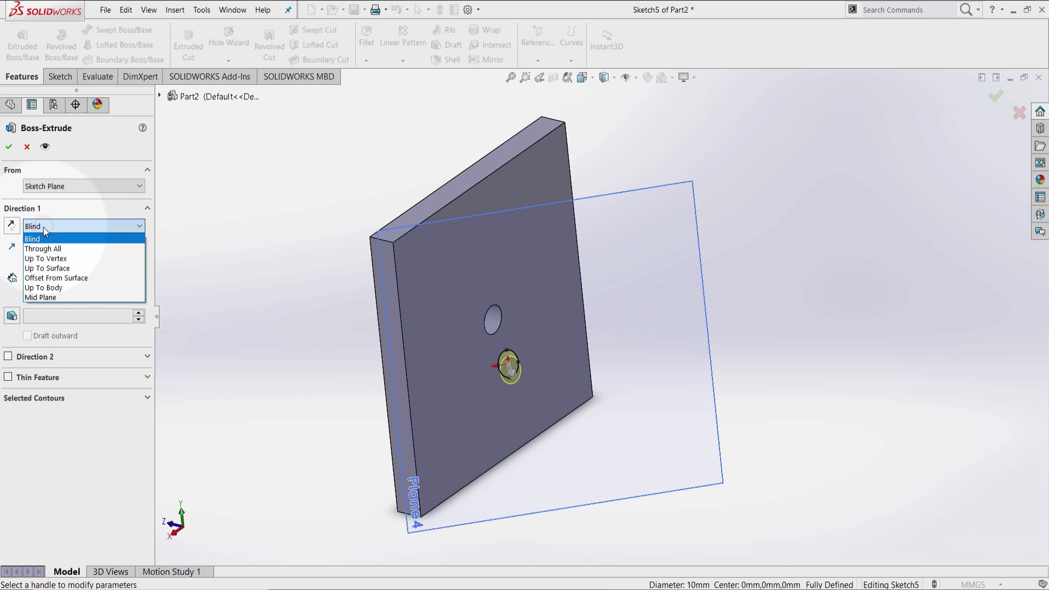
click(47, 268)
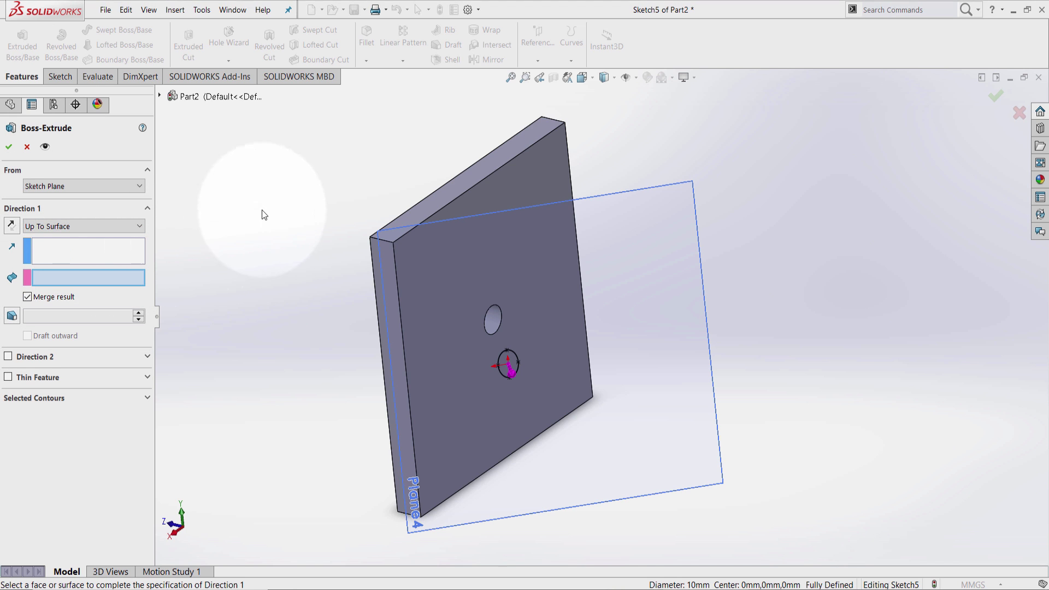
click(526, 193)
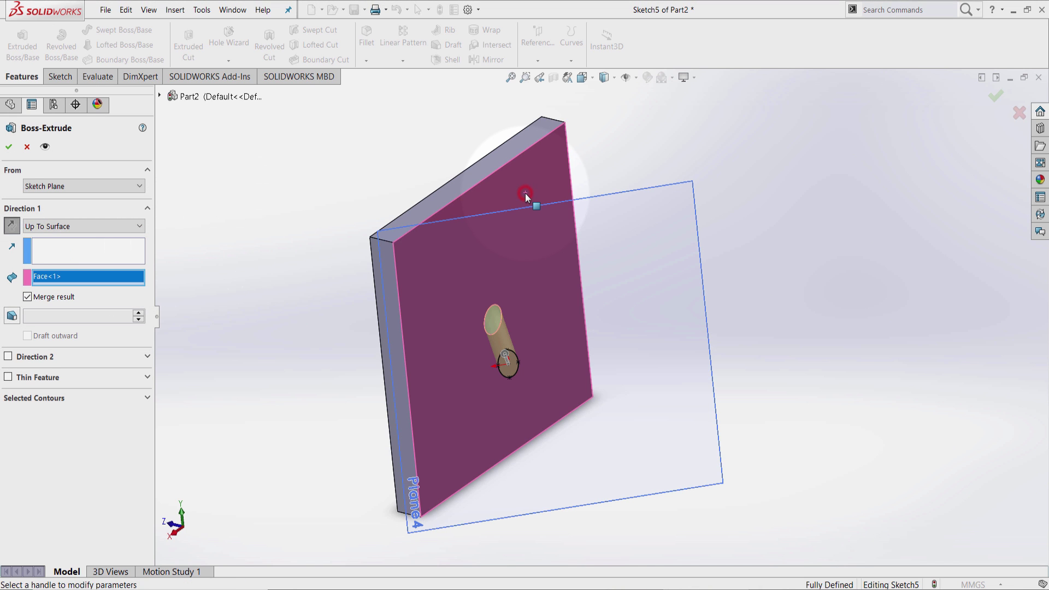
click(8, 376)
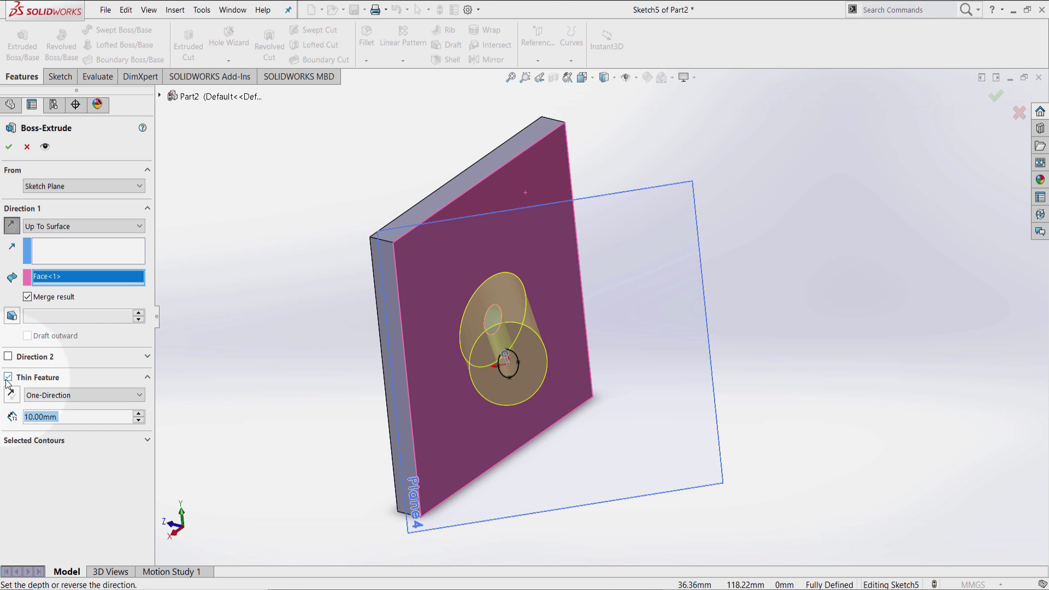
text(1)
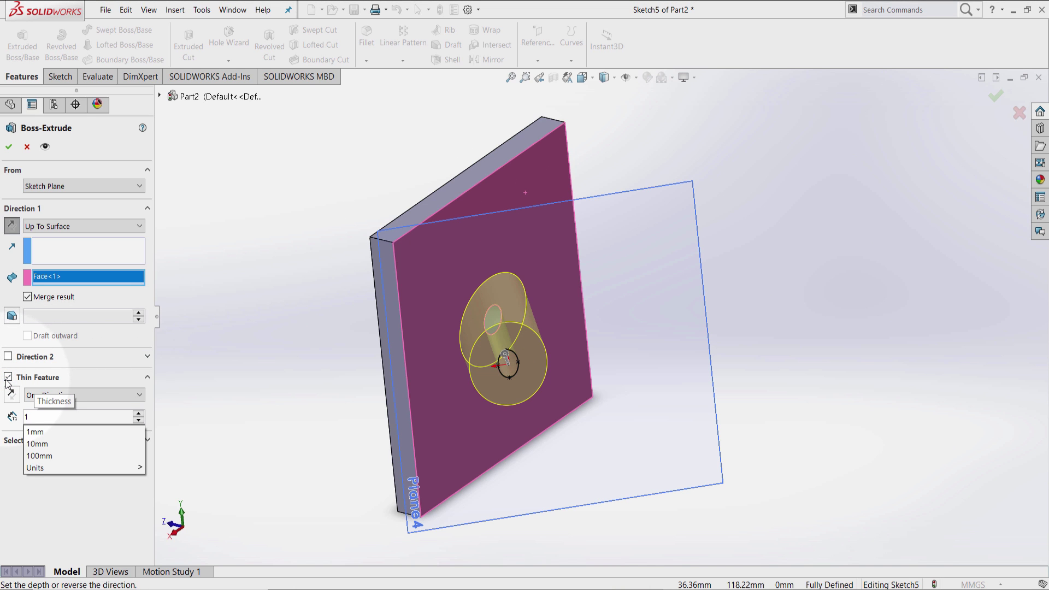
key(Return)
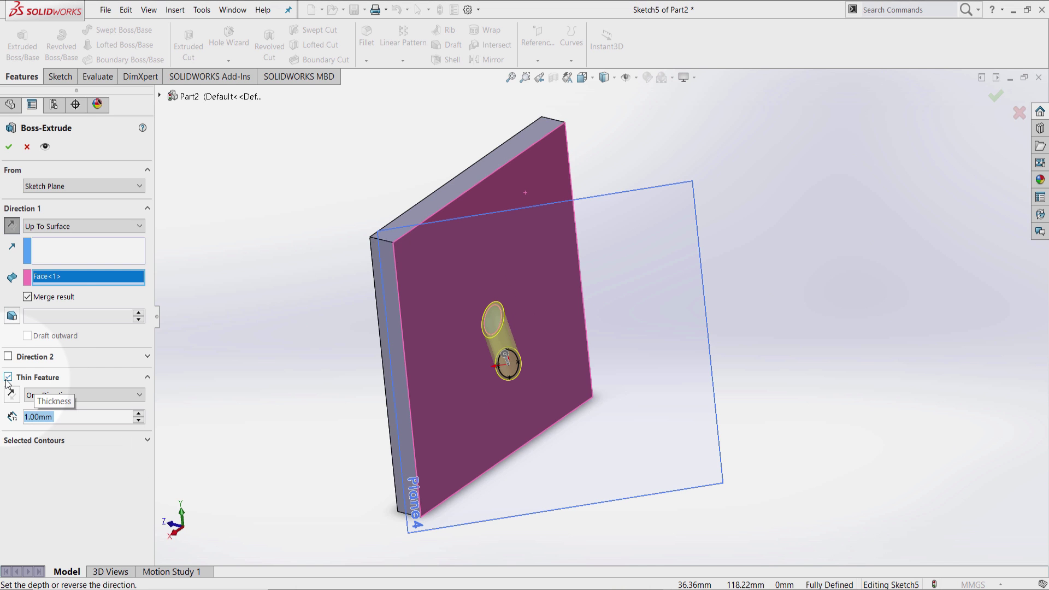
click(8, 147)
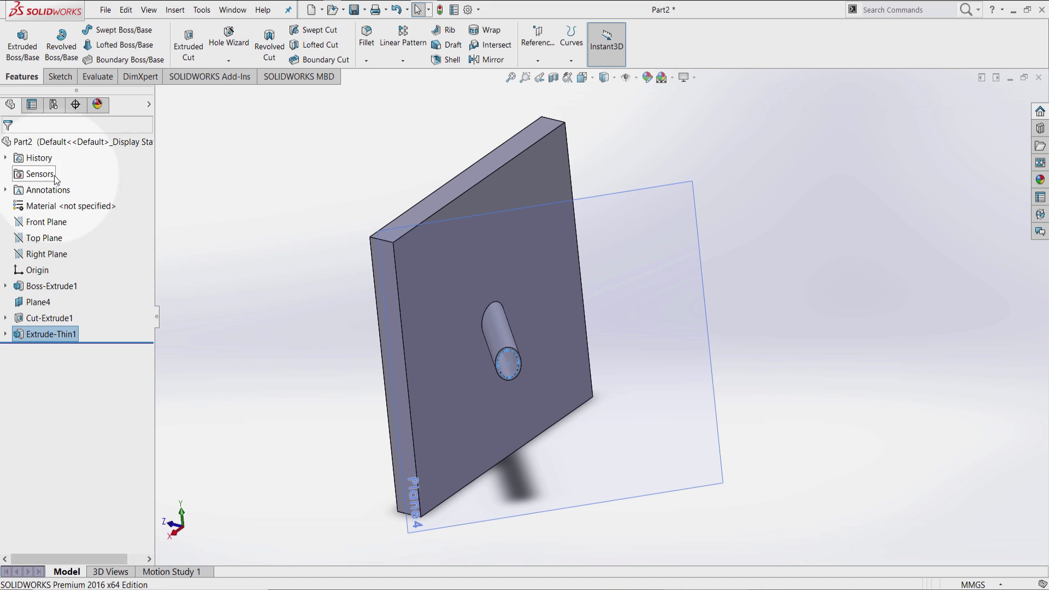
middle_drag(670, 364, 796, 330)
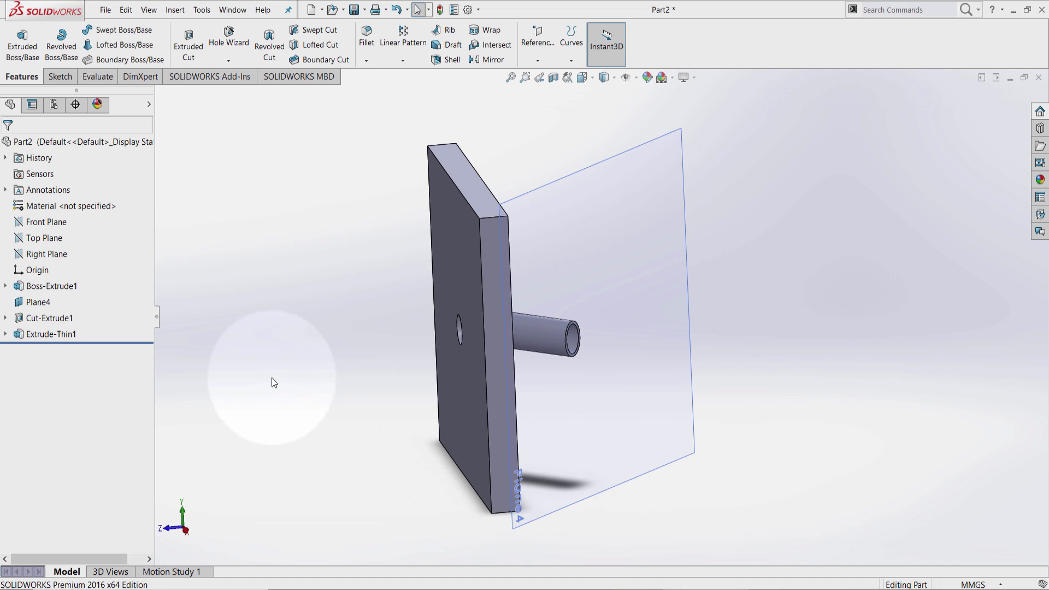
Expand Extrude-Thin1 and edit its Sketch5, turning the view toward the front.
click(6, 334)
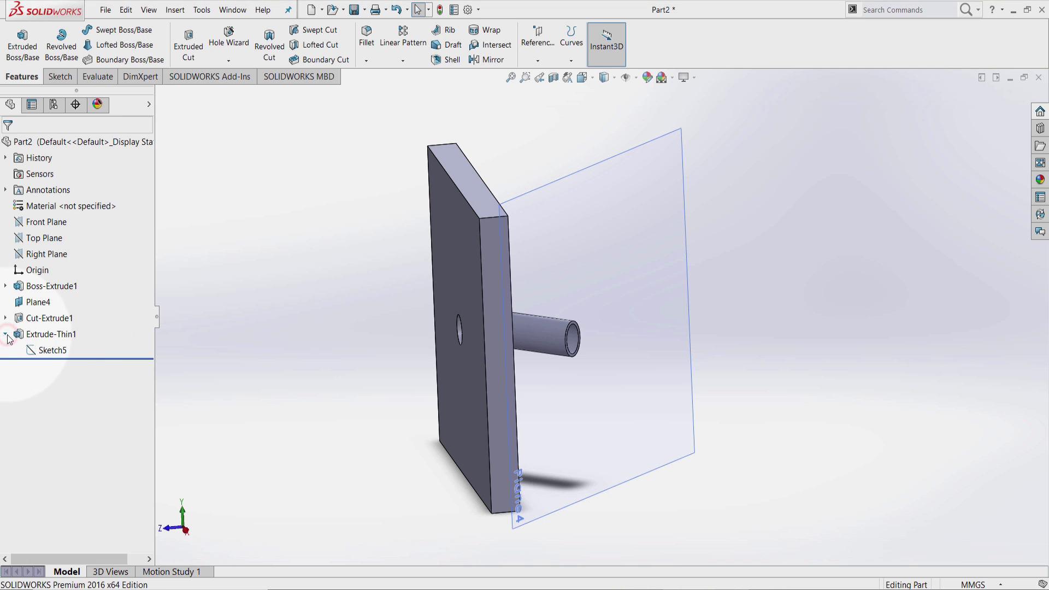
click(52, 351)
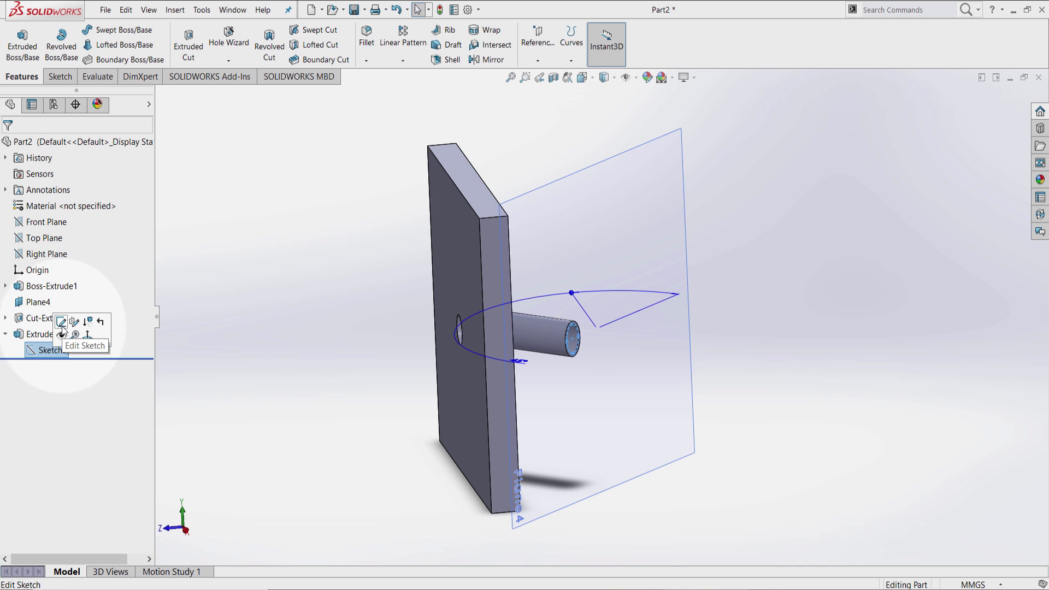
click(61, 322)
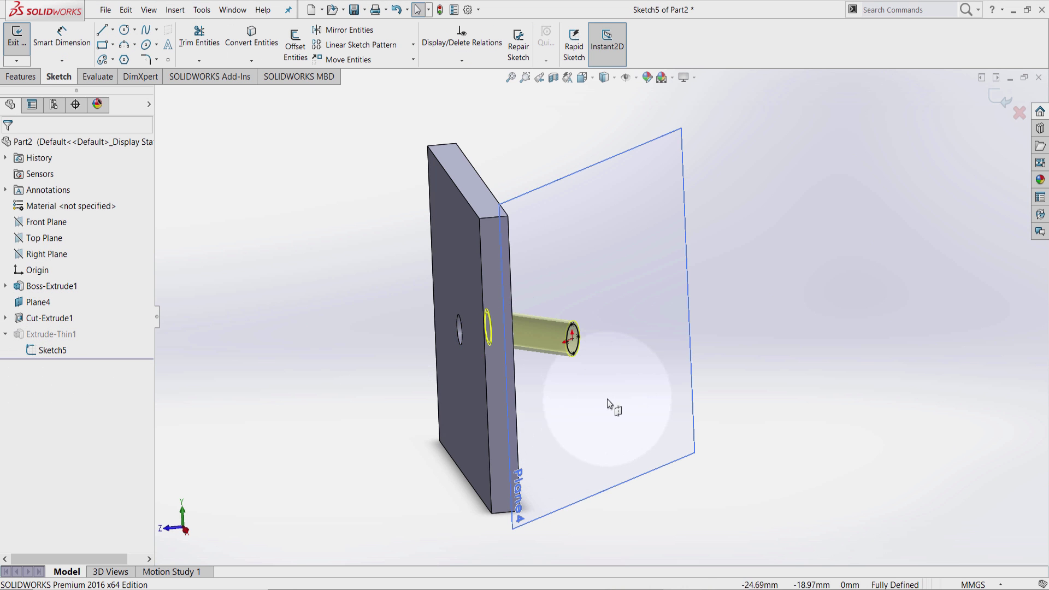
mouse_move(614, 405)
middle_down()
mouse_move(492, 363)
mouse_move(468, 381)
middle_up()
scroll(529, 328, down, 6)
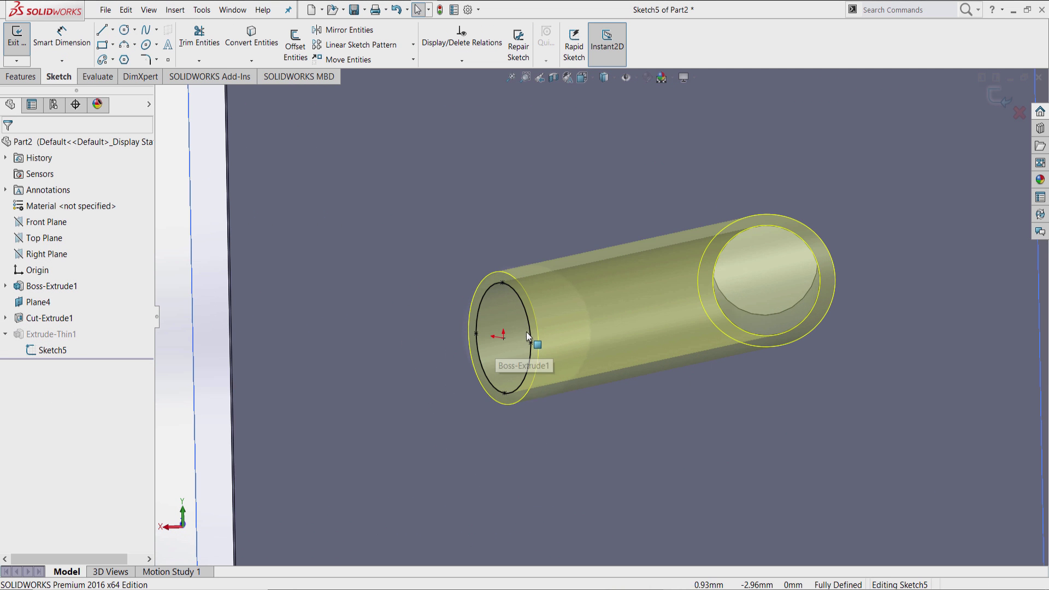
Inspect the converted ellipse's properties and relations, then close the panel.
click(529, 323)
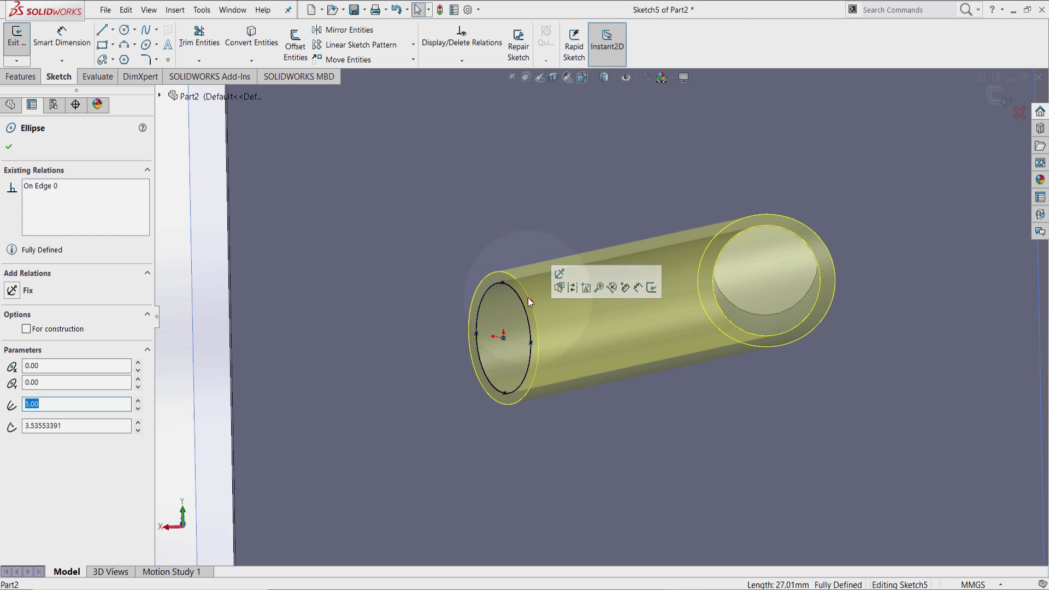
scroll(533, 316, down, 4)
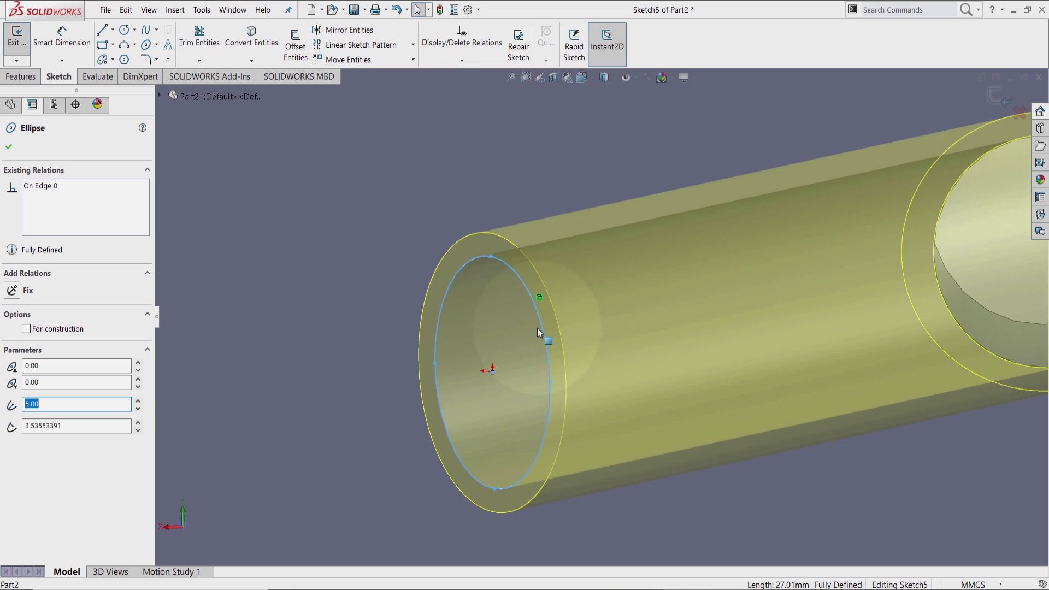
scroll(536, 352, up, 3)
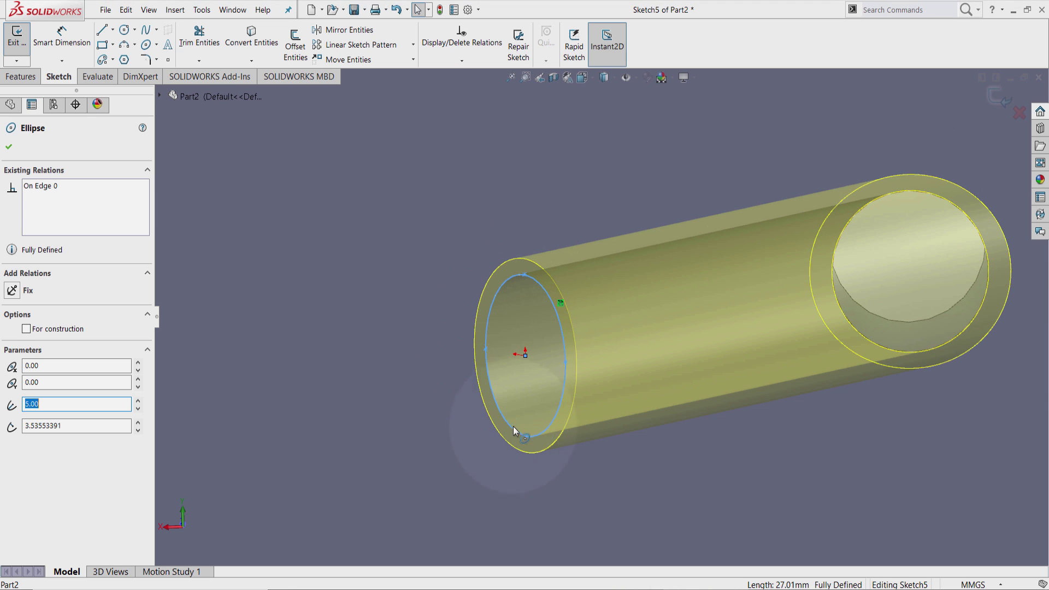
click(564, 352)
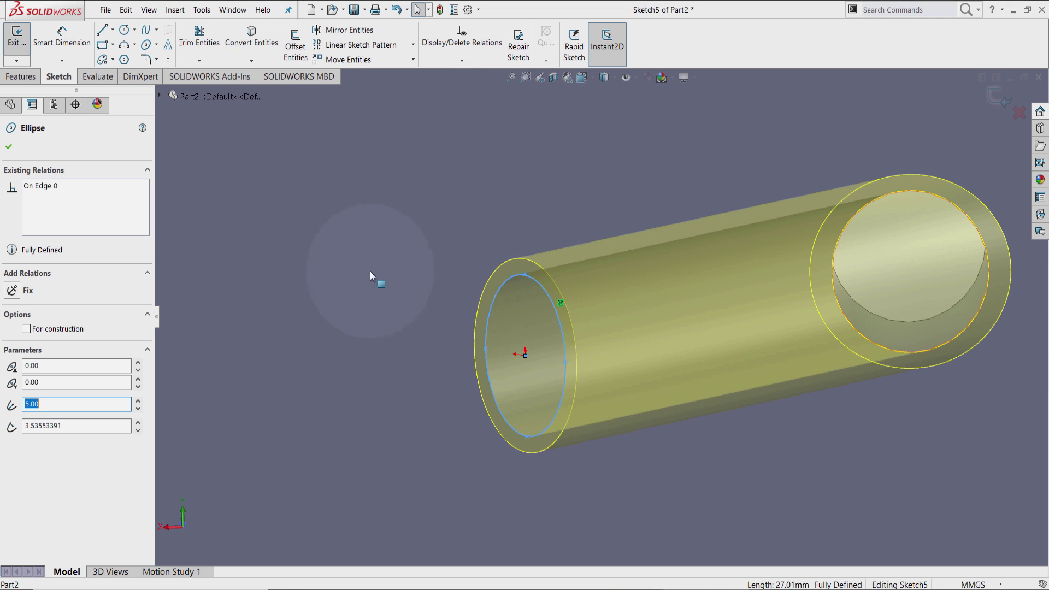
click(8, 148)
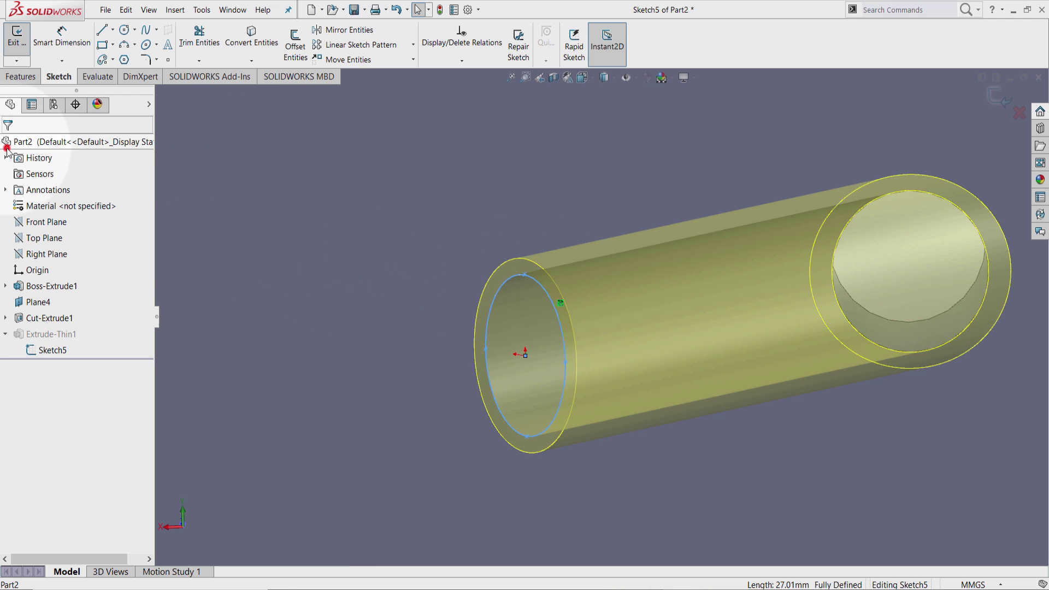
scroll(535, 344, up, 3)
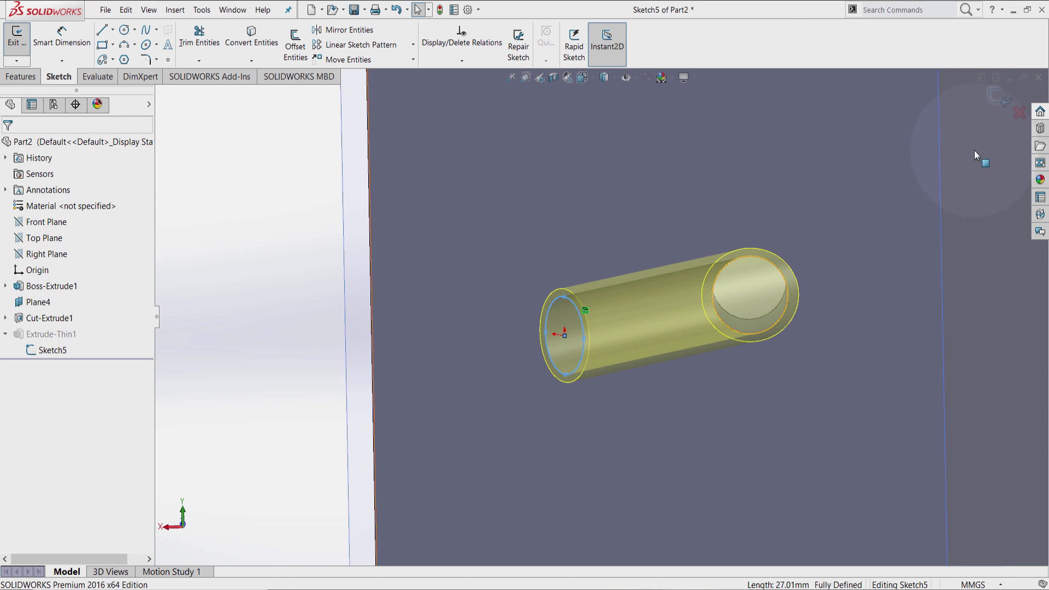
Exit the sketch, set Cut-Extrude1's hole diameter to 25 mm, and rebuild.
click(998, 94)
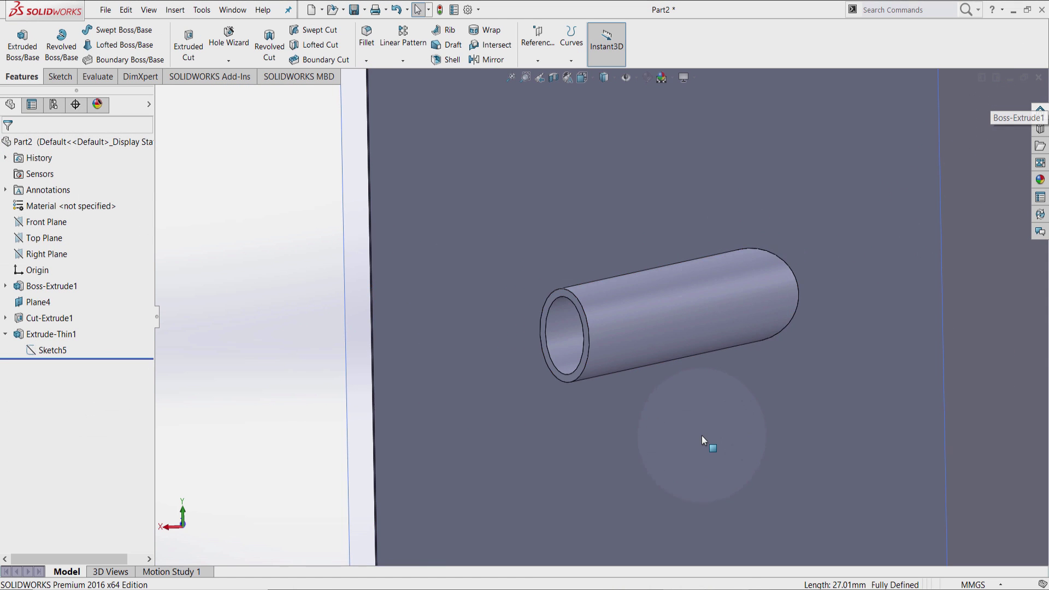
middle_drag(658, 421, 781, 365)
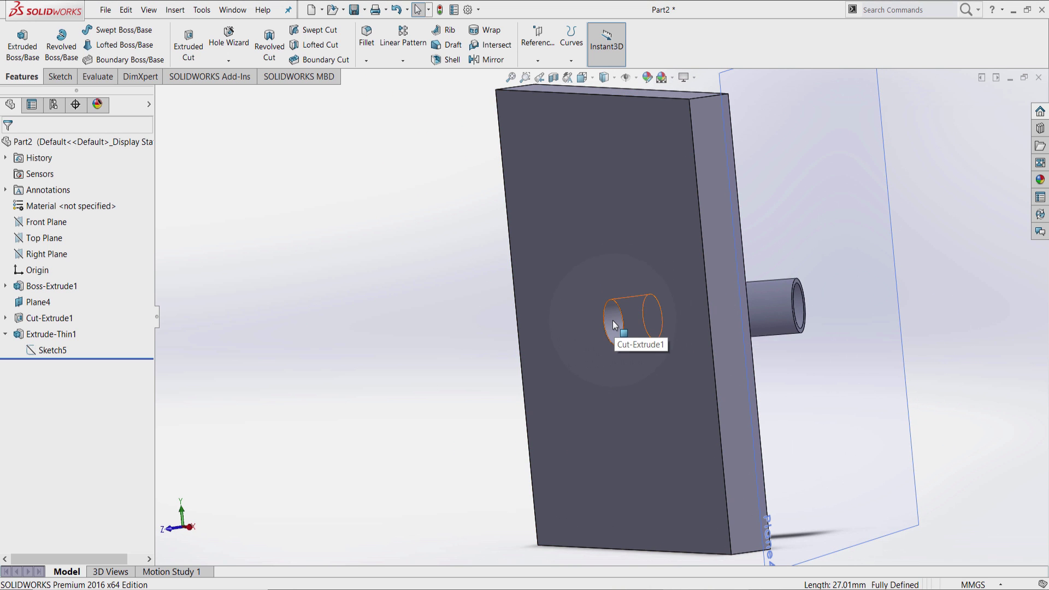
click(612, 323)
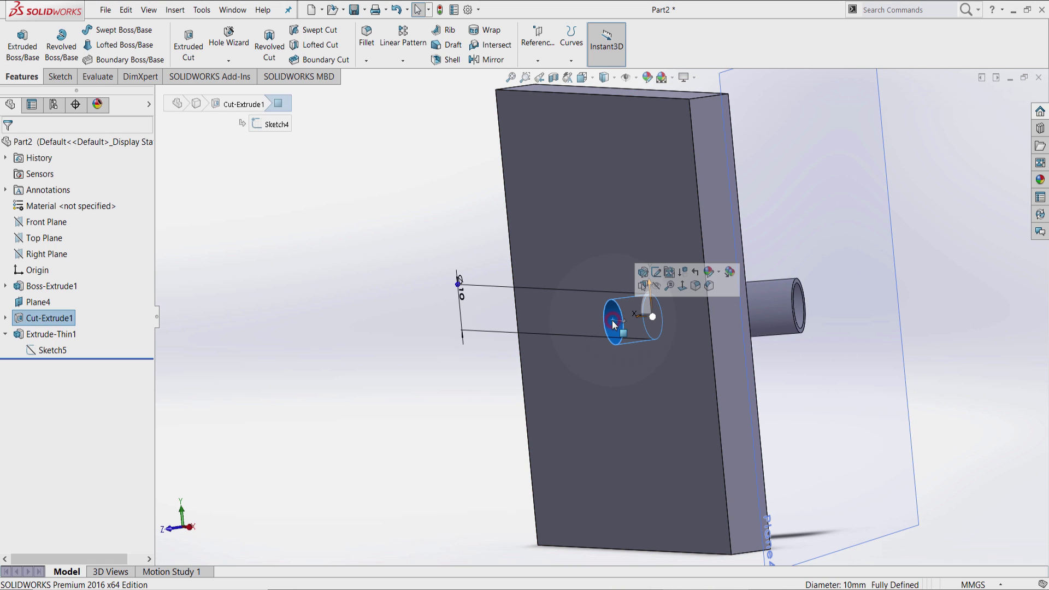
double_click(461, 301)
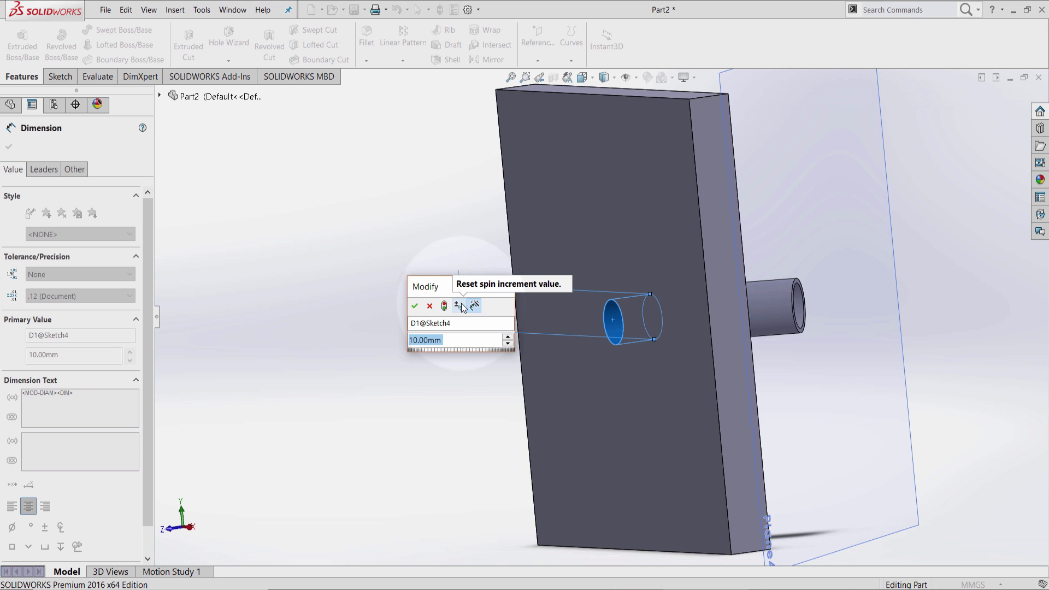
text(25)
key(Return)
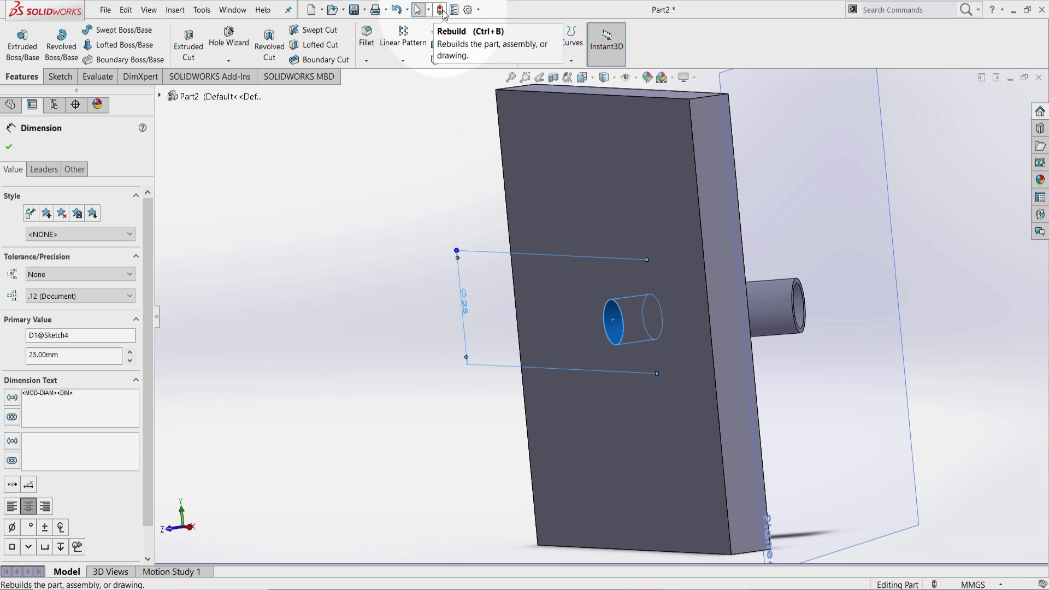
click(440, 10)
scroll(757, 274, up, 3)
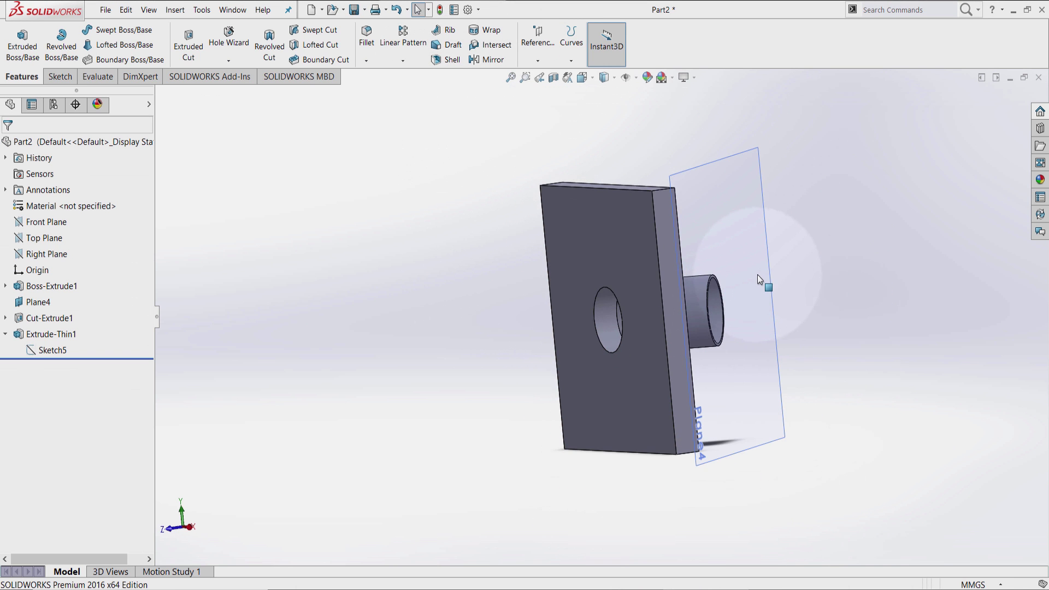
middle_drag(757, 274, 469, 325)
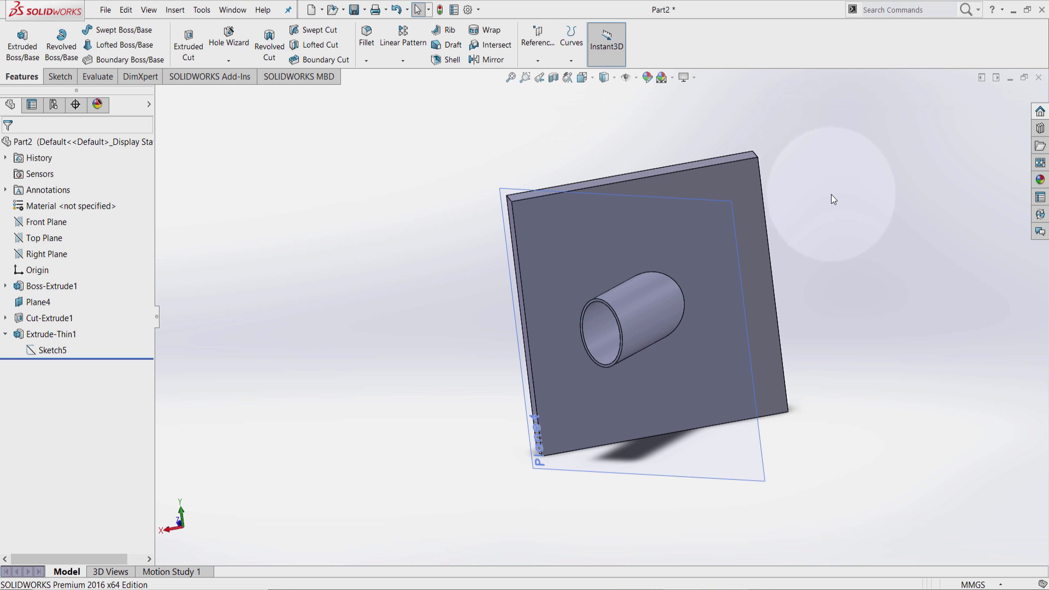
middle_drag(735, 192, 732, 227)
scroll(690, 208, down, 5)
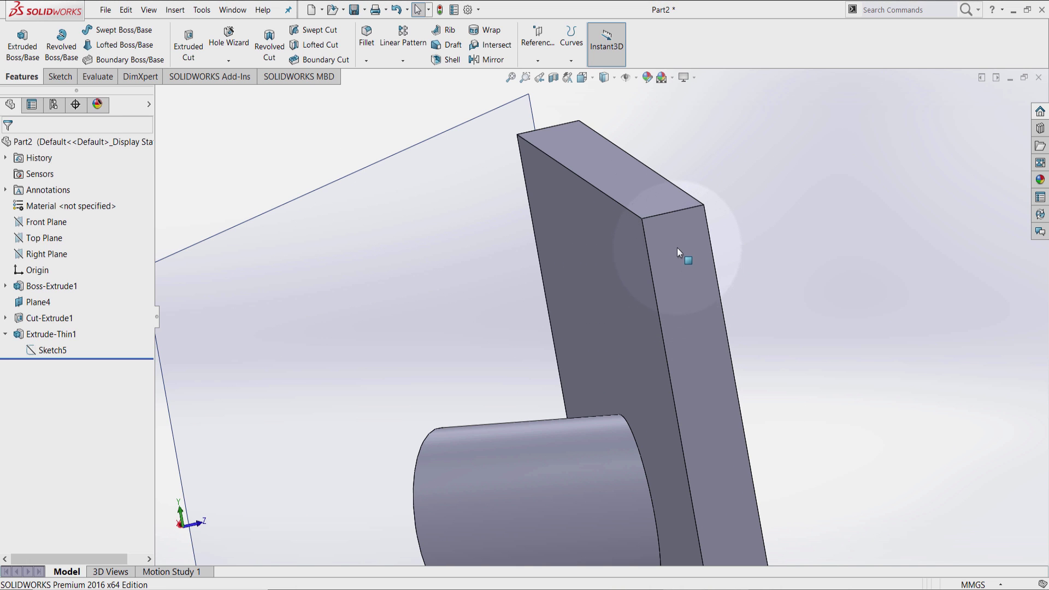
Sketch a corner rectangle on the plate's narrow side face, rising above its top edge.
click(673, 244)
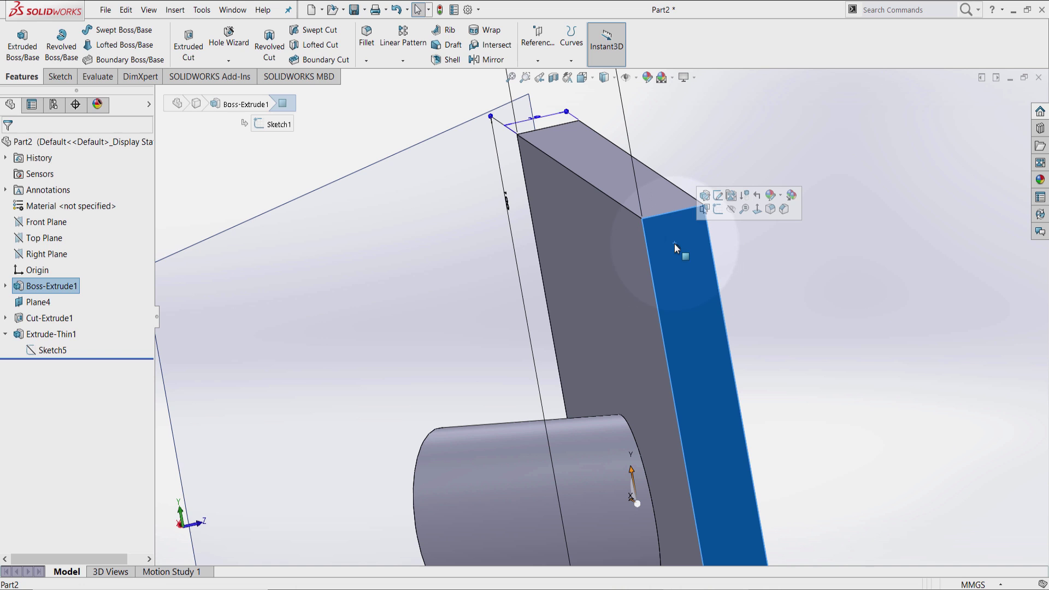
click(721, 211)
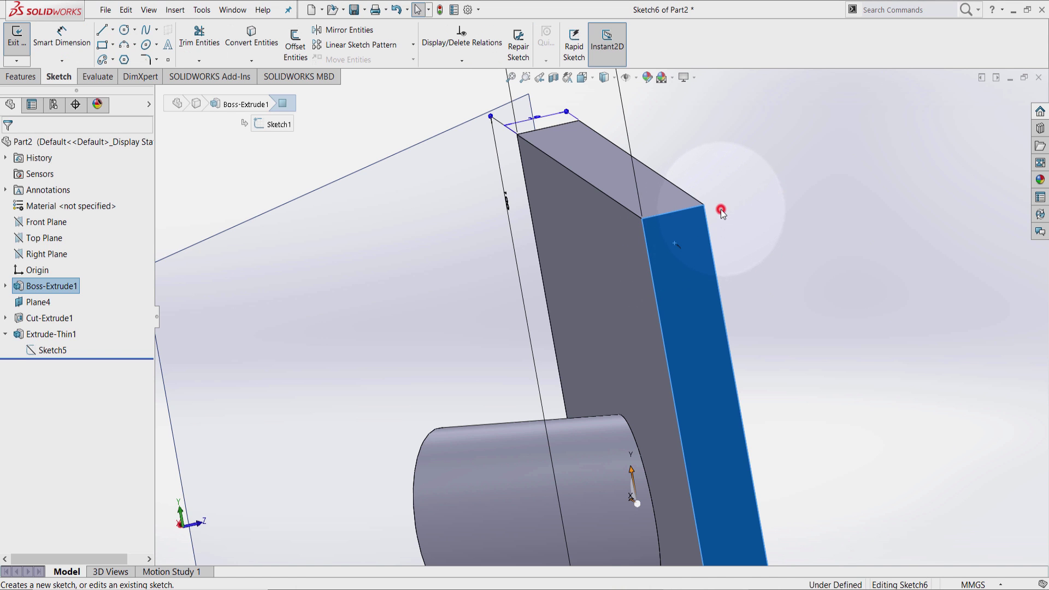
click(104, 46)
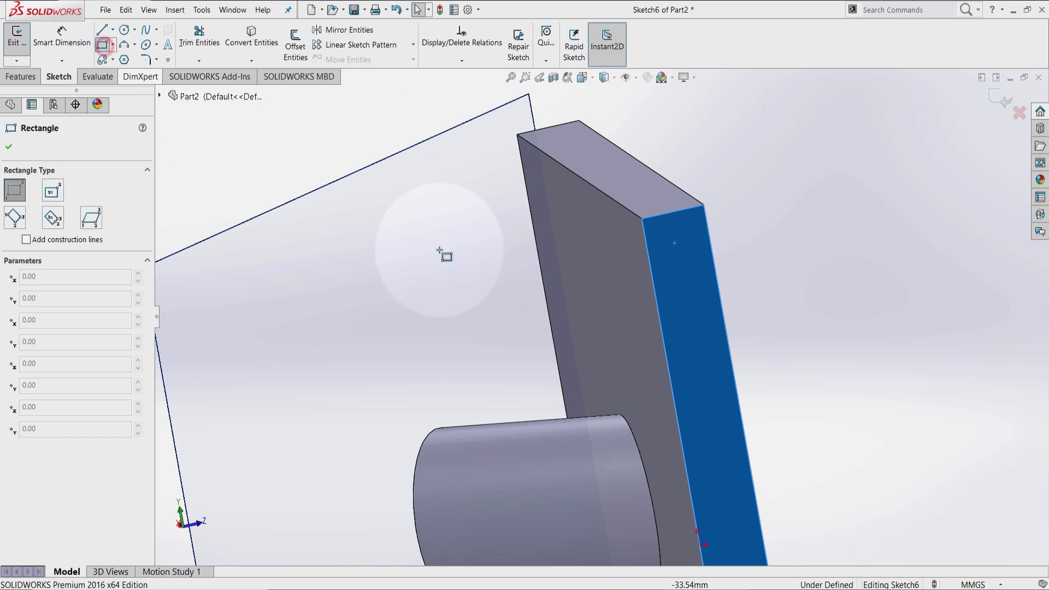
click(641, 218)
click(662, 102)
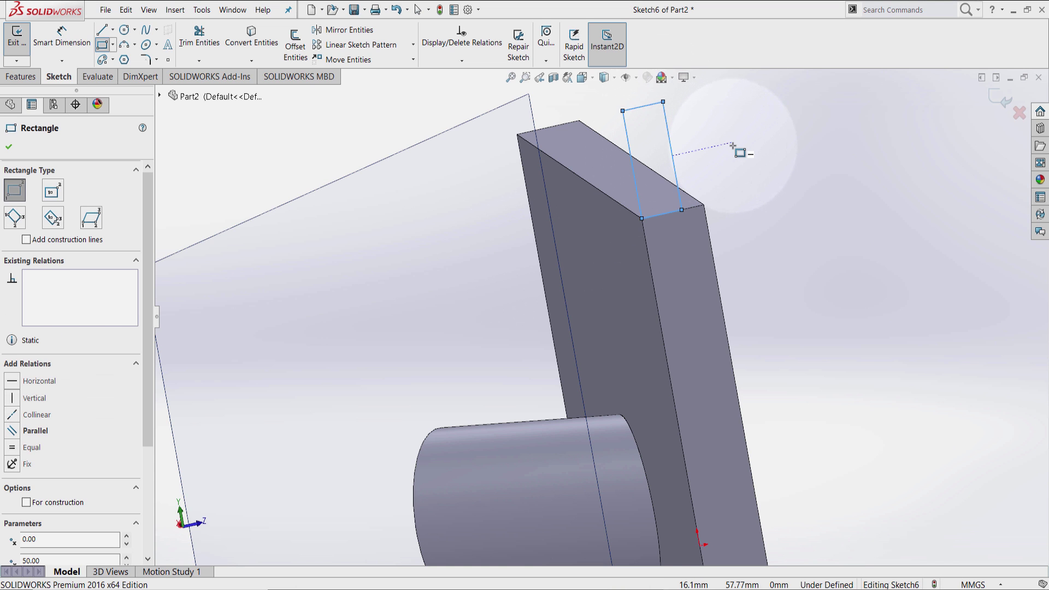
key(Escape)
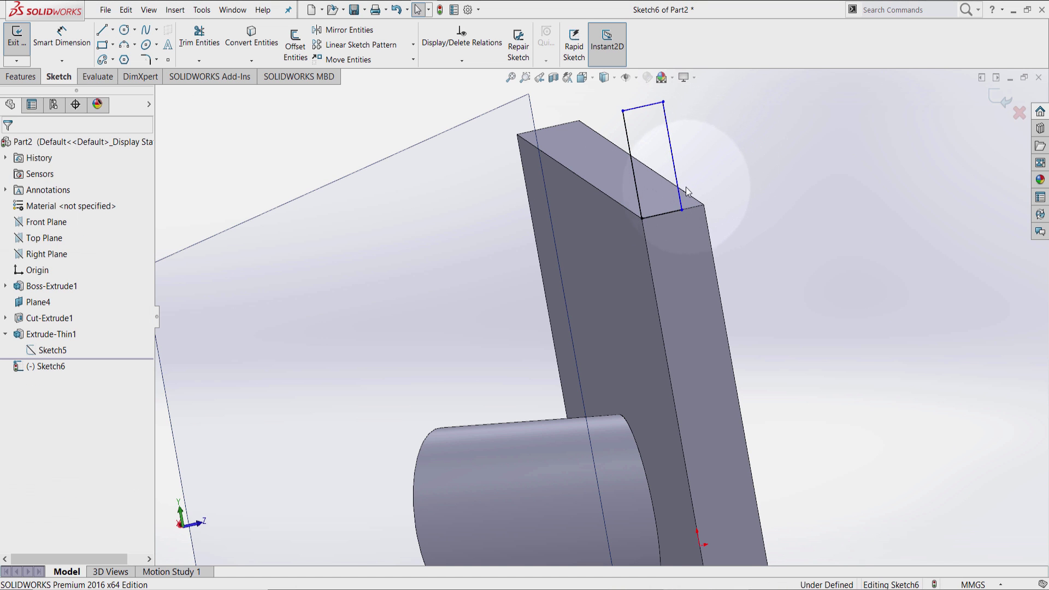
Make the rectangle's right side collinear with the plate edge and dimension it 20 mm.
click(673, 155)
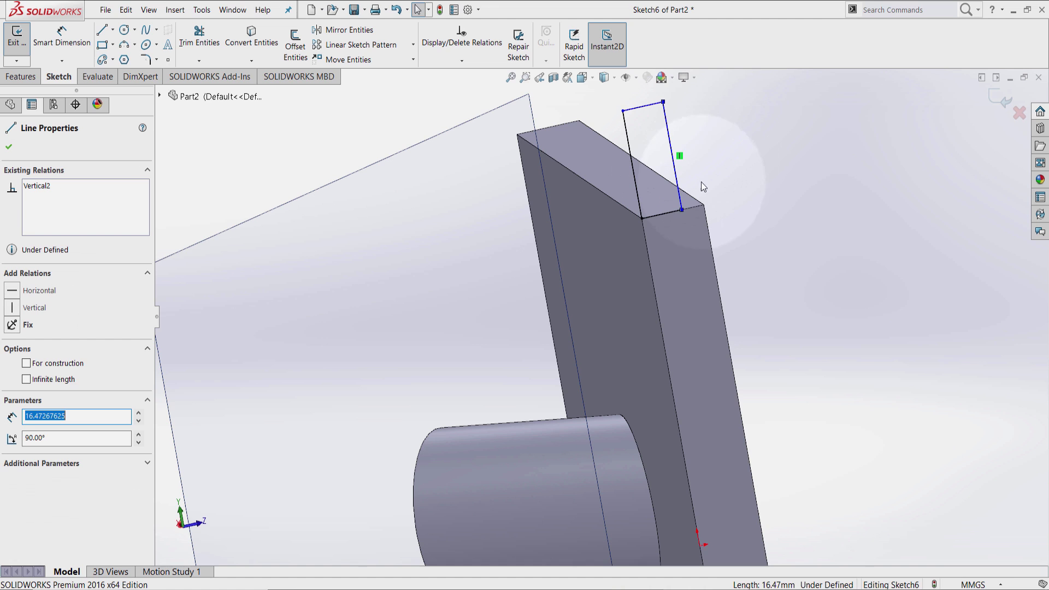
ctrl+click(707, 223)
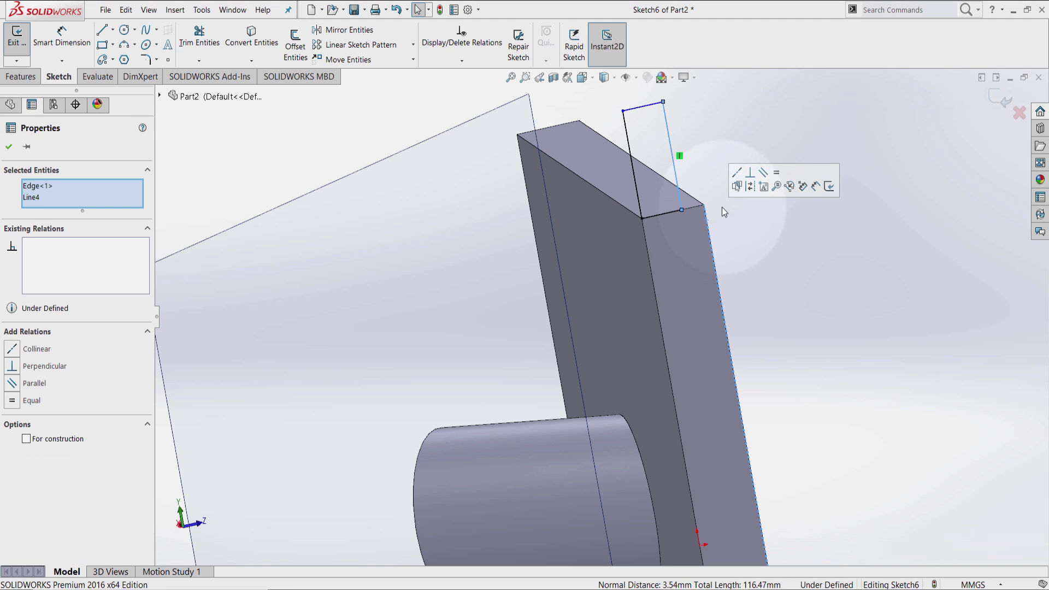
click(735, 174)
click(72, 46)
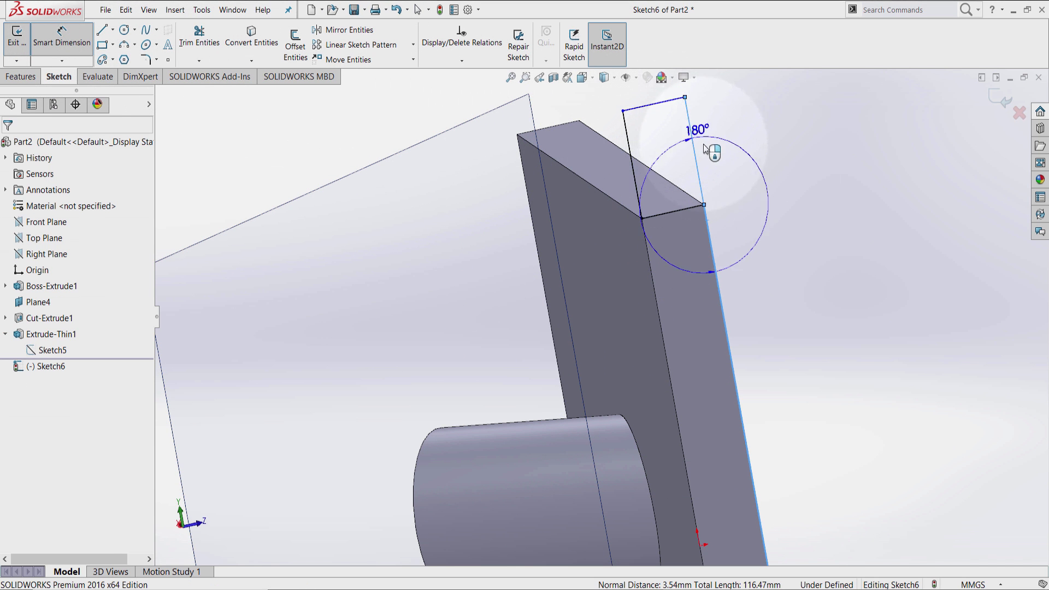
key(Escape)
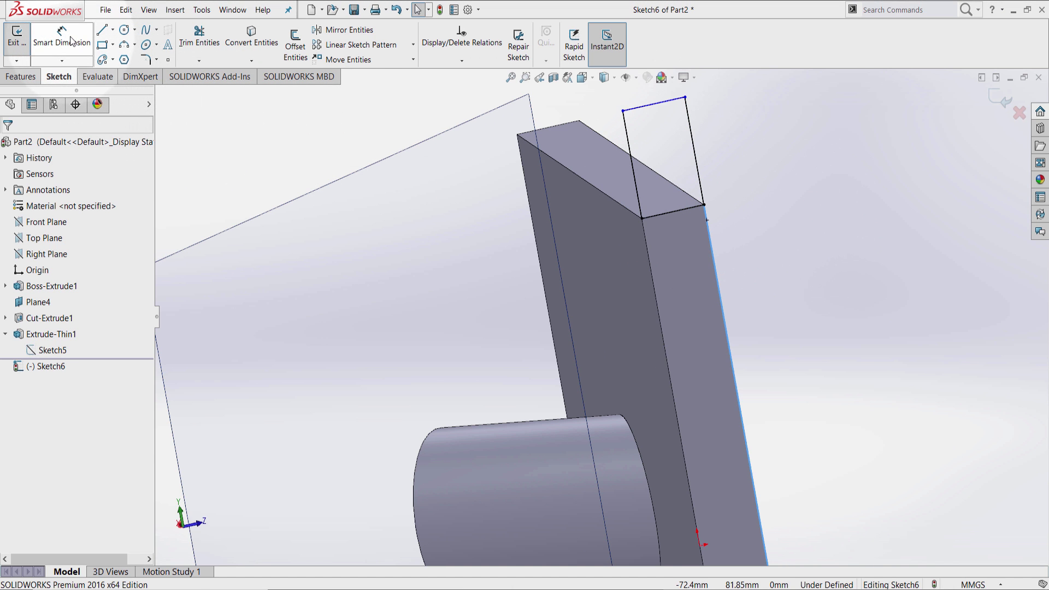
click(690, 124)
click(793, 128)
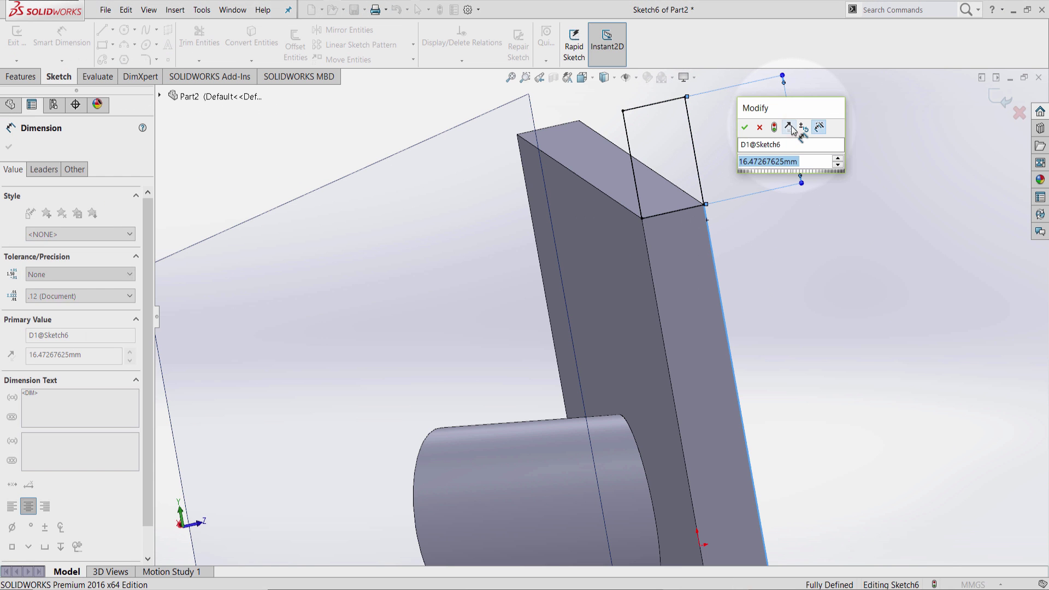
key(Return)
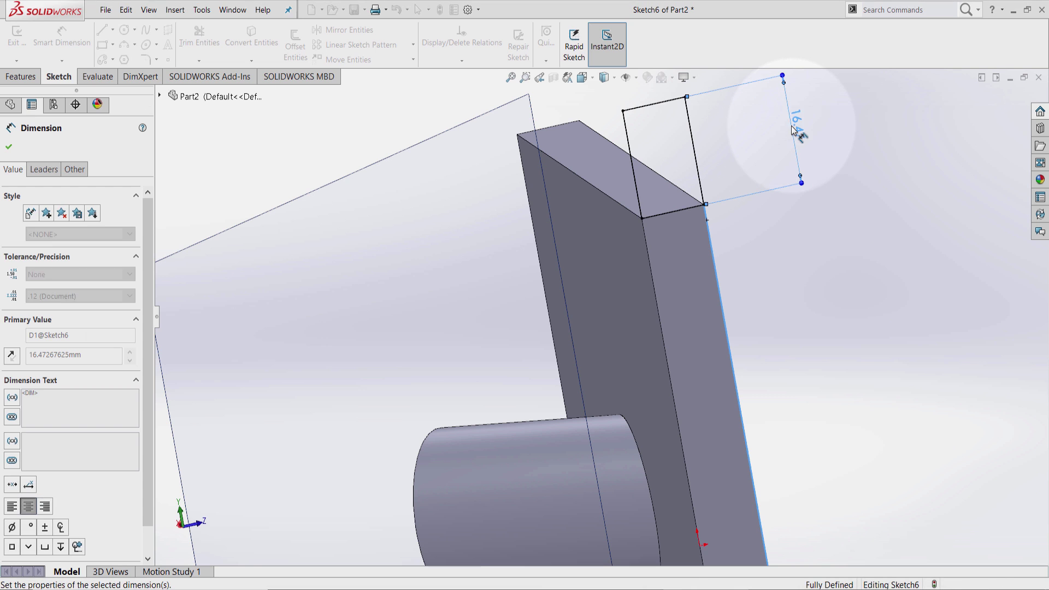
Set the rectangle height to 20 mm and extrude it 5 mm blind in the reversed direction.
text(20.00mm)
key(Return)
click(16, 76)
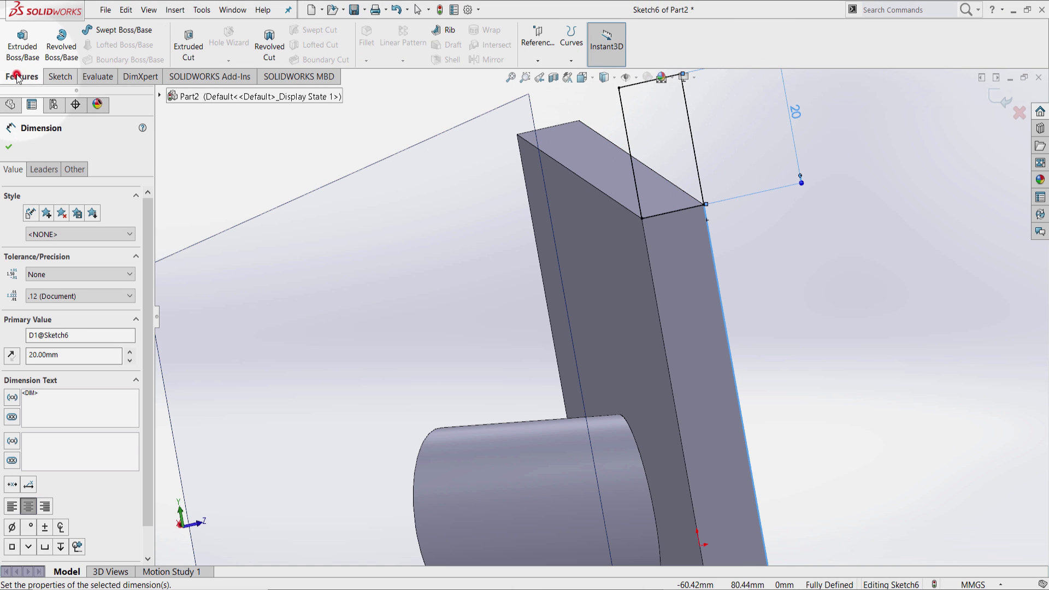
click(18, 51)
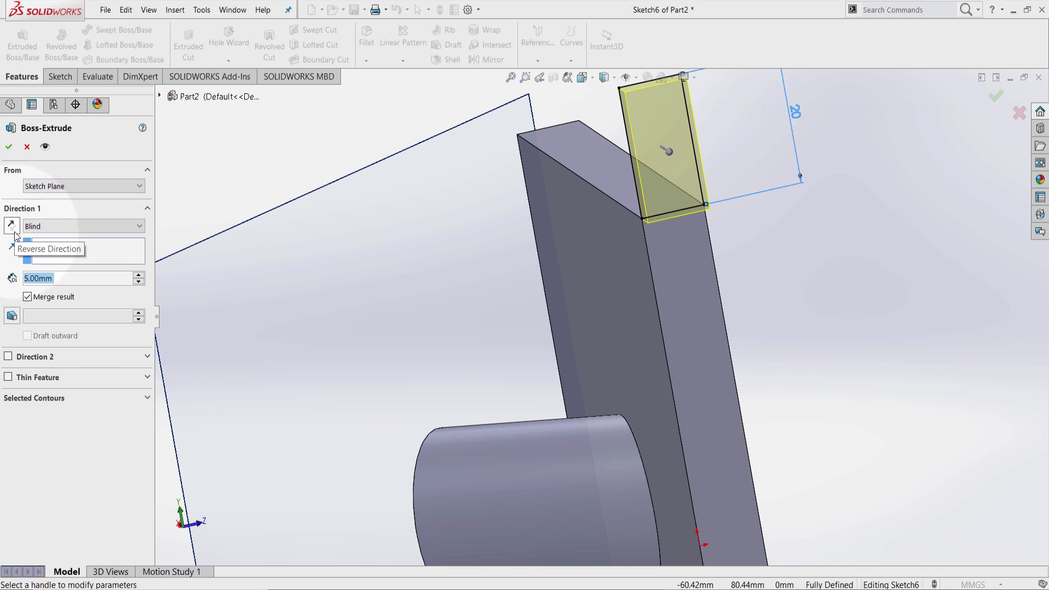
click(14, 230)
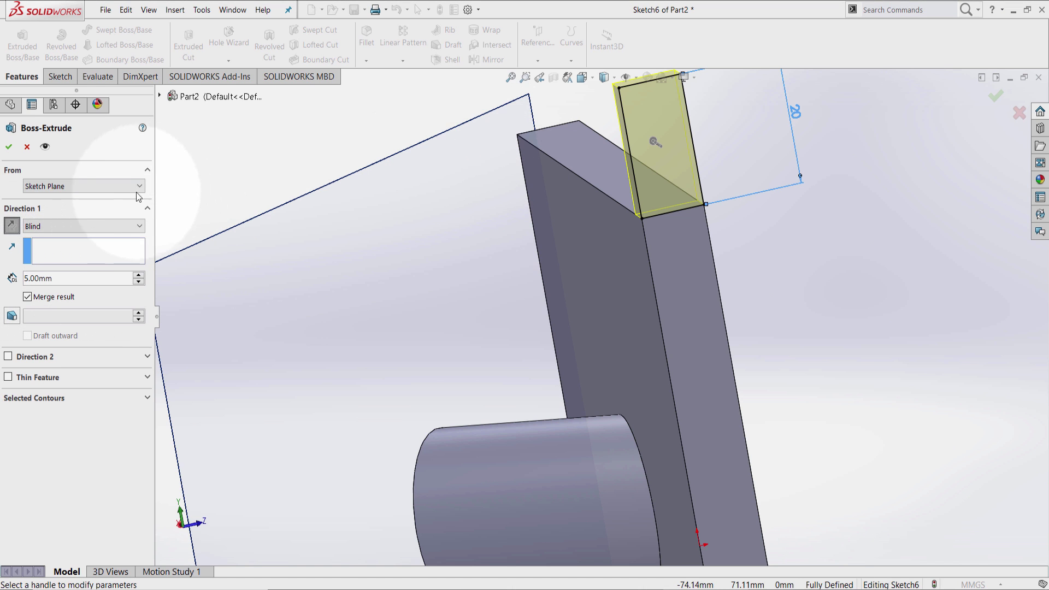
click(8, 147)
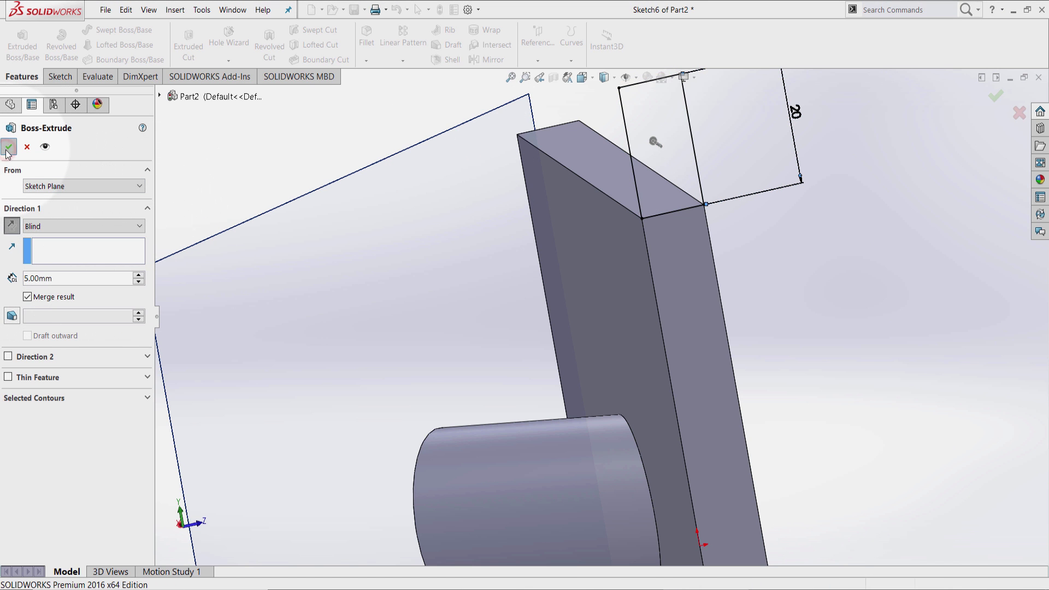
scroll(719, 259, down, 5)
middle_drag(720, 259, 569, 296)
Start a new sketch on the plate's narrow side face.
click(568, 299)
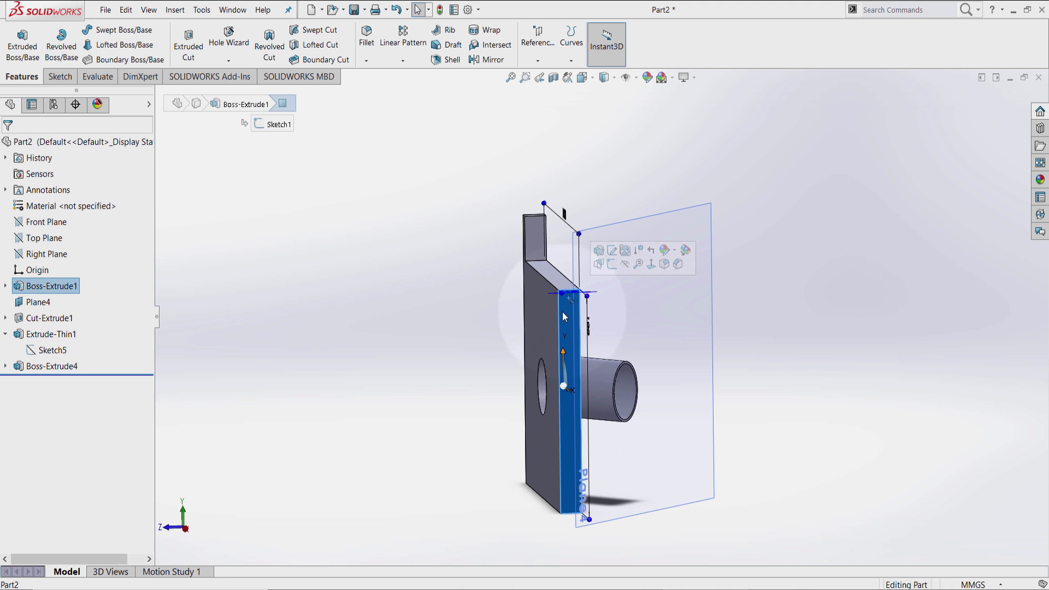
click(485, 291)
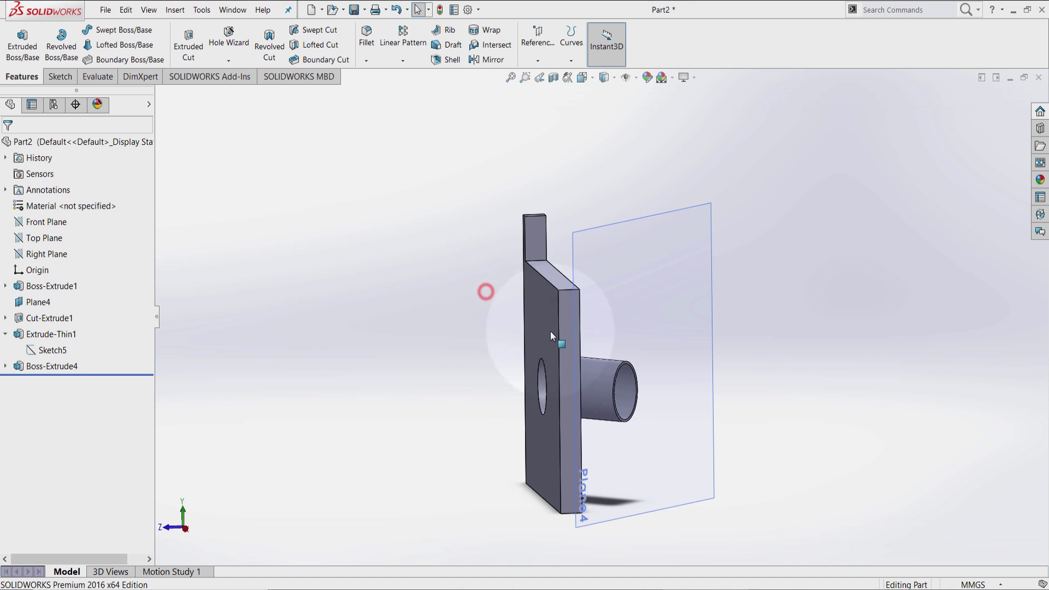
scroll(557, 323, down, 3)
click(575, 290)
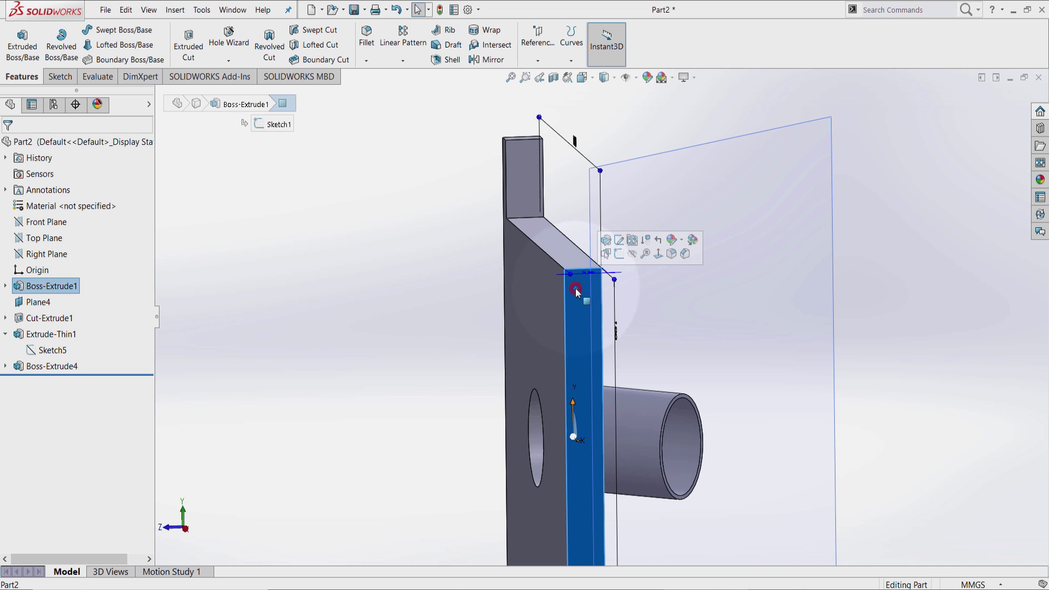
click(618, 253)
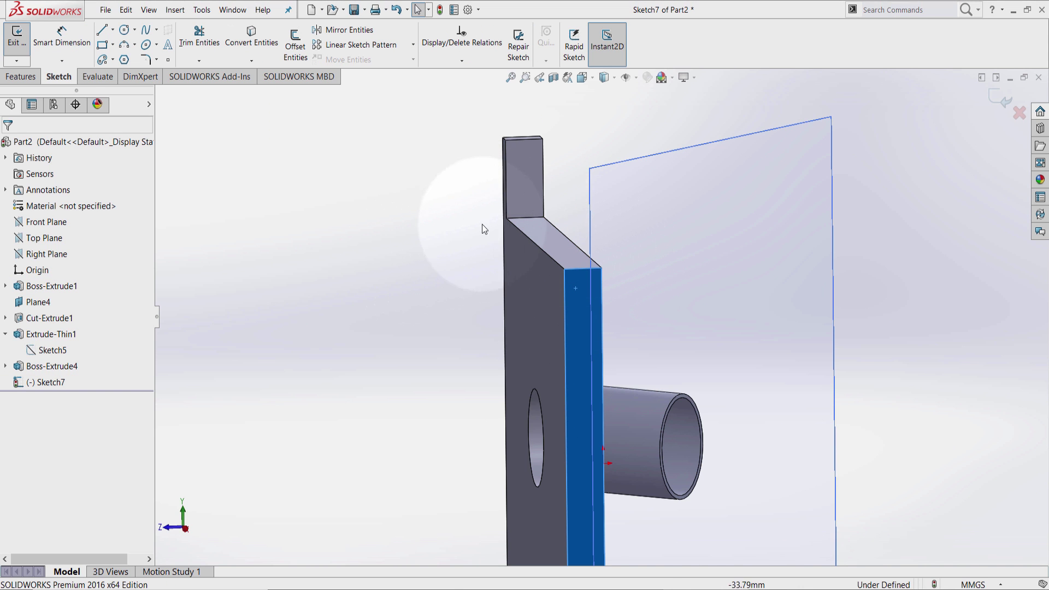
Convert the tab's left, right and bottom edges into Sketch7 with Convert Entities.
click(506, 149)
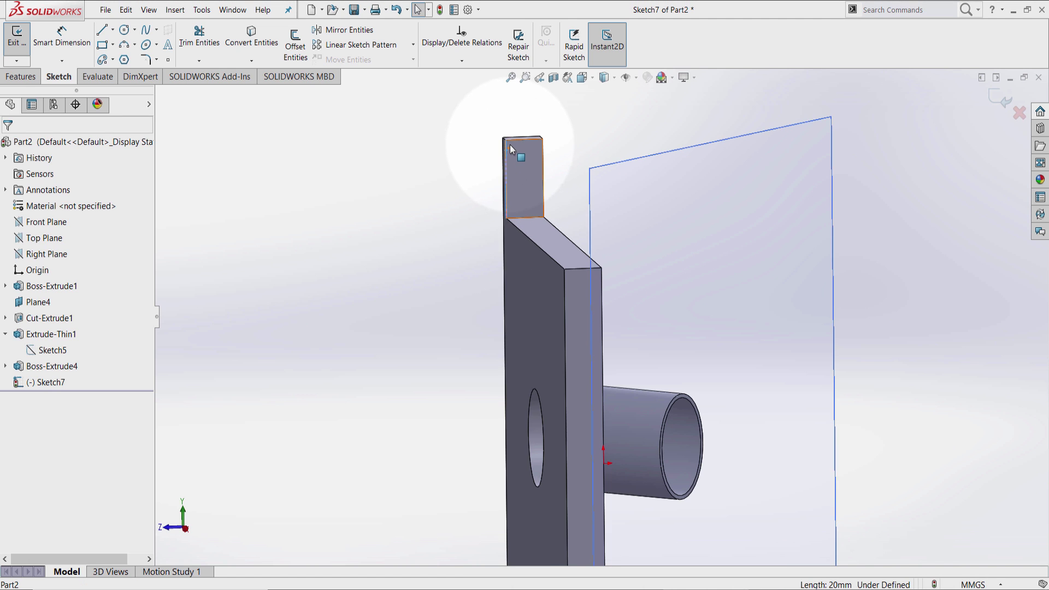
ctrl+click(542, 154)
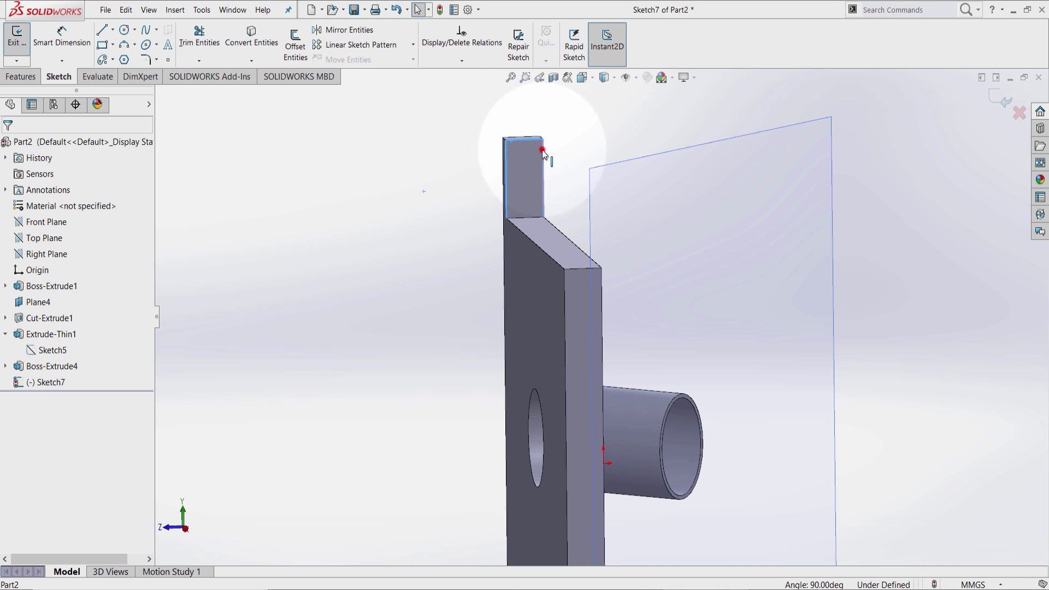
ctrl+click(529, 217)
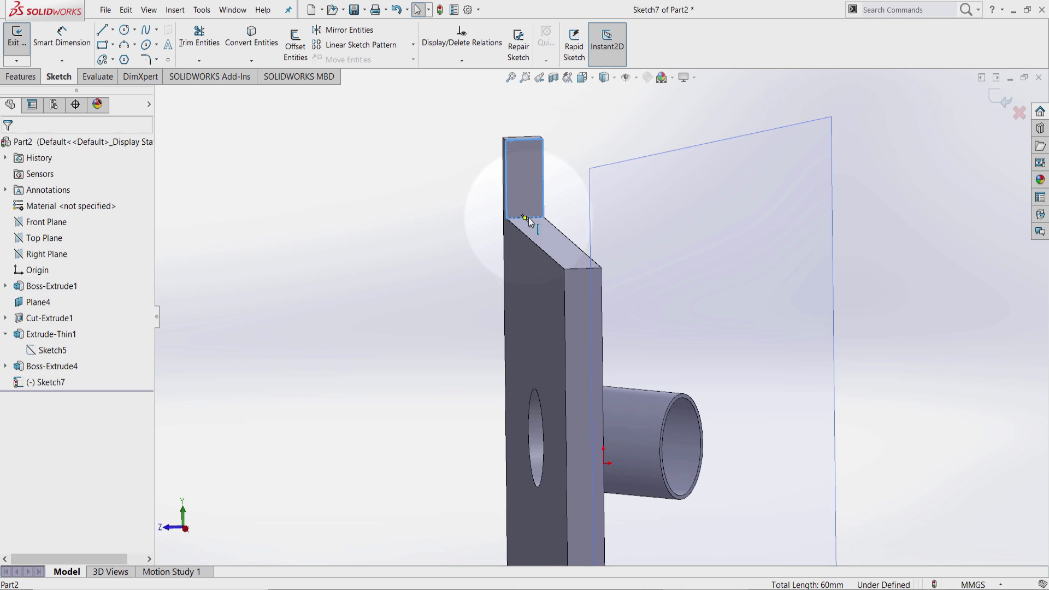
click(251, 41)
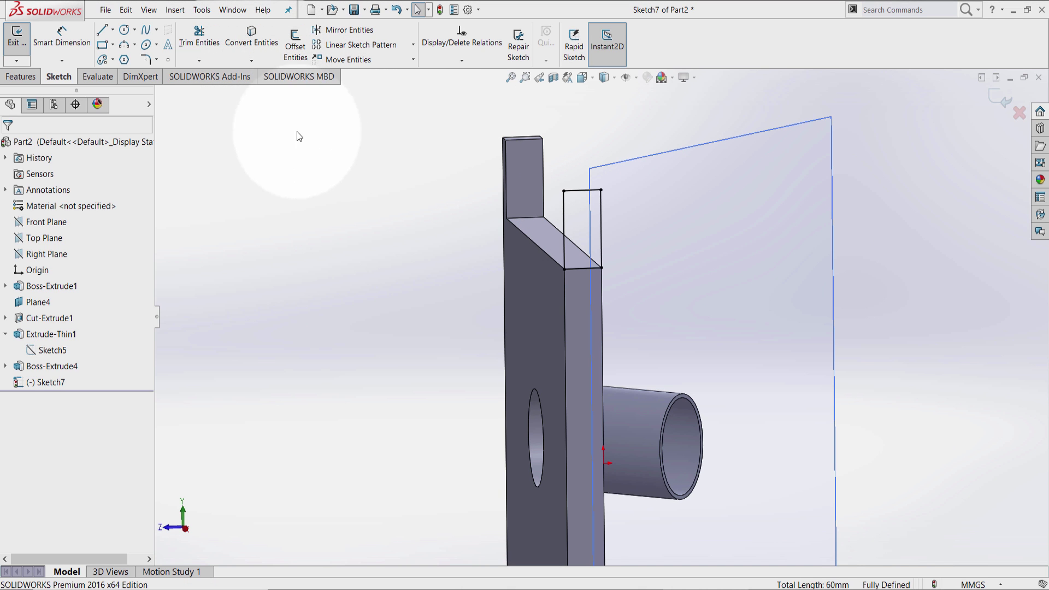
scroll(565, 202, down, 5)
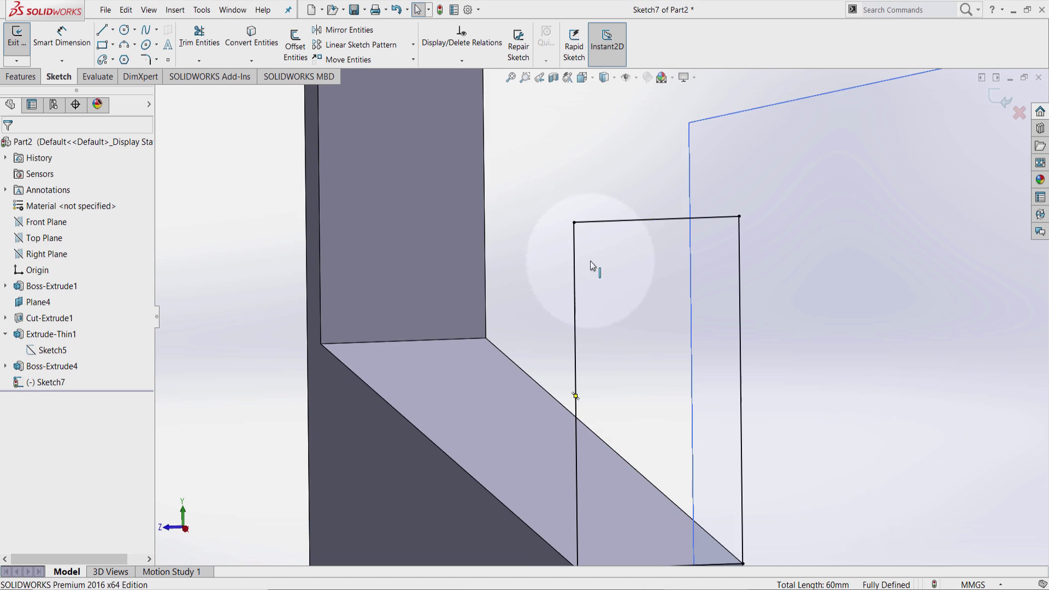
click(575, 343)
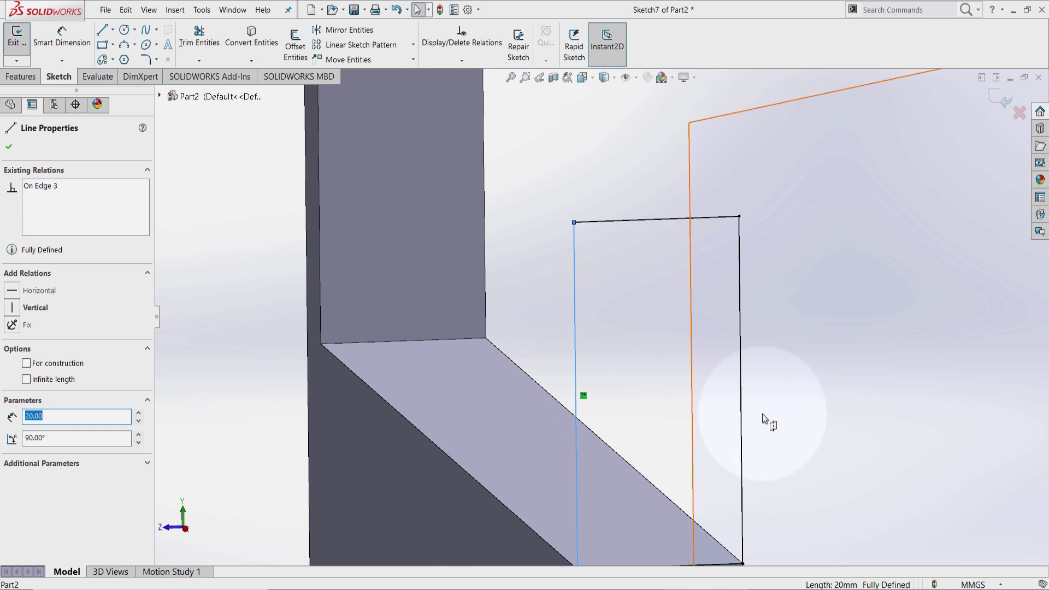
scroll(630, 473, up, 3)
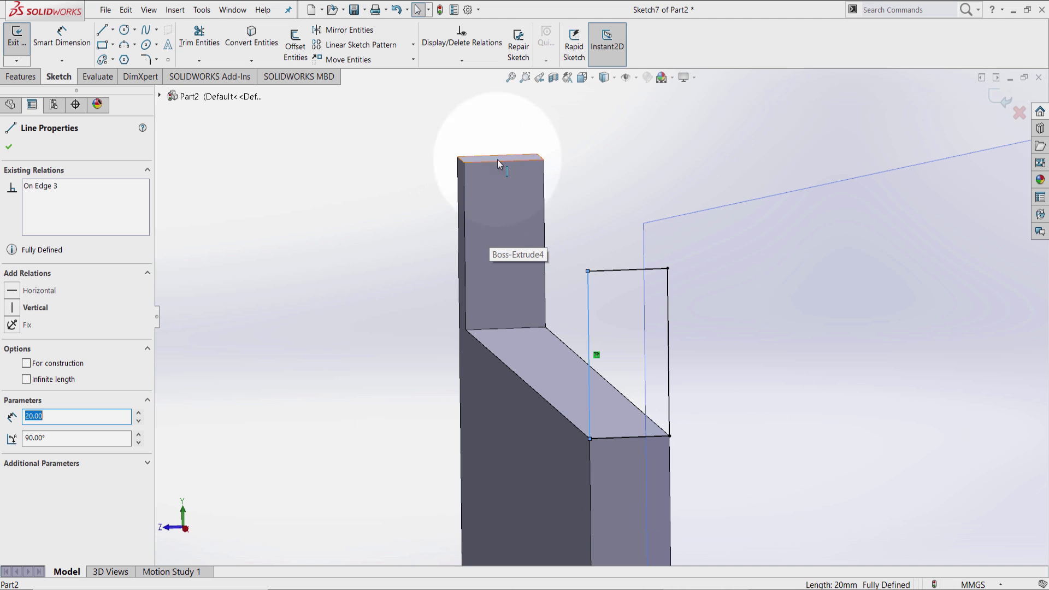
click(438, 172)
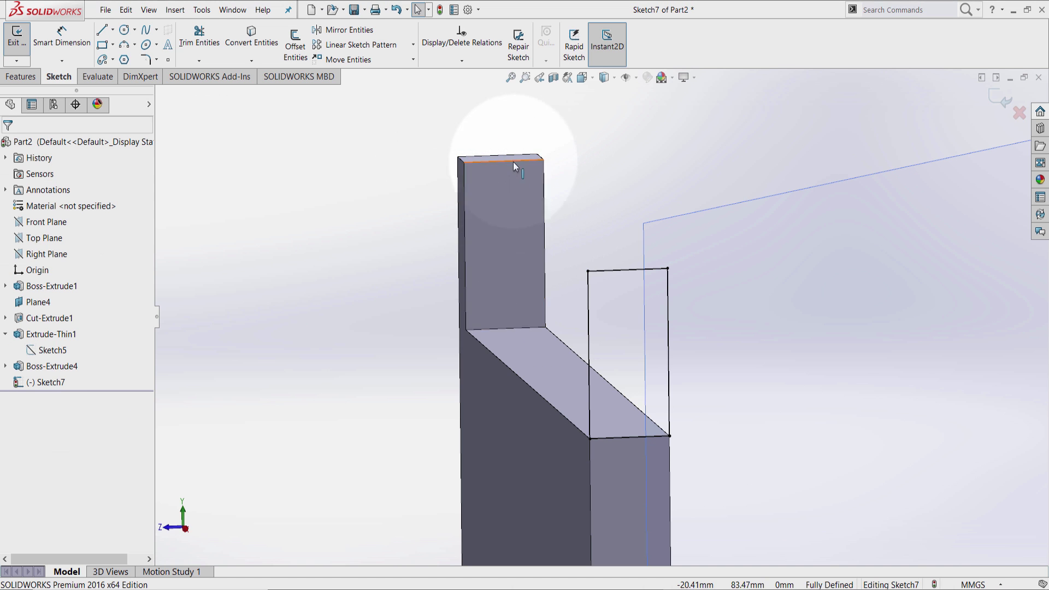
click(491, 175)
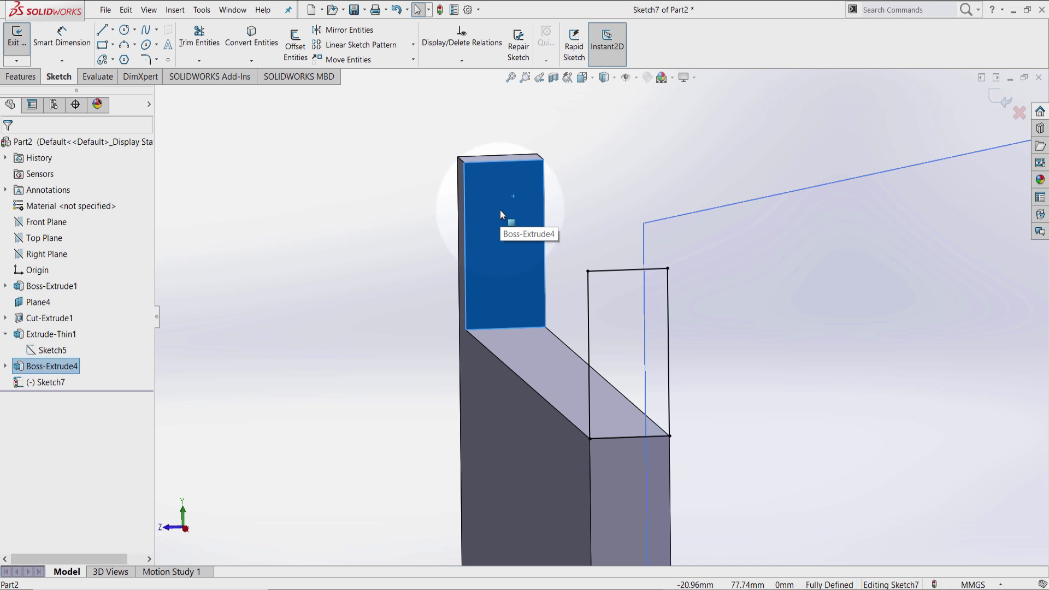
click(315, 291)
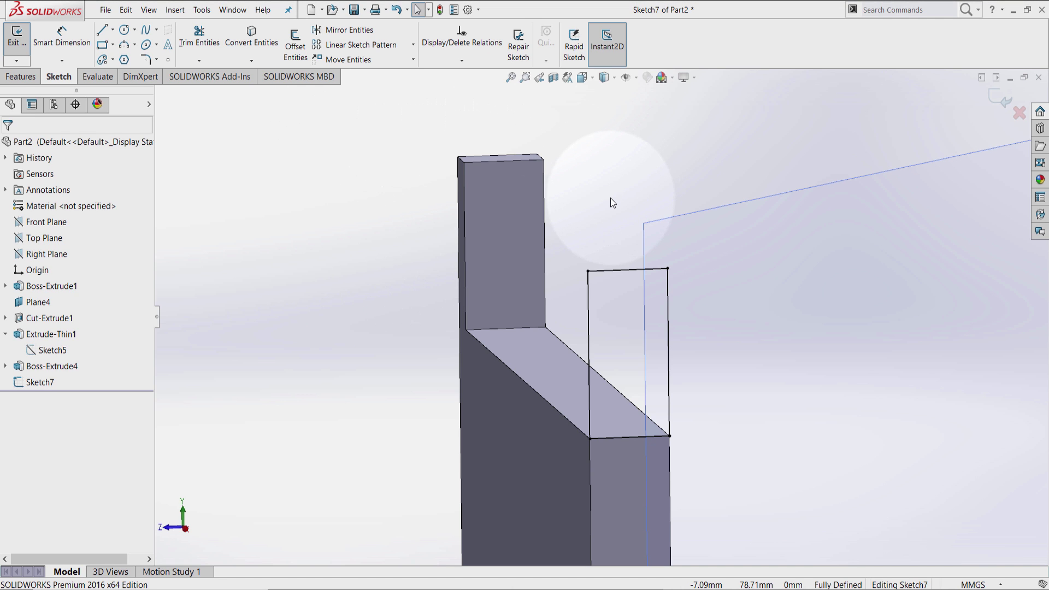
Undo the edge projection in Sketch7 and clear the leftover selection.
click(396, 9)
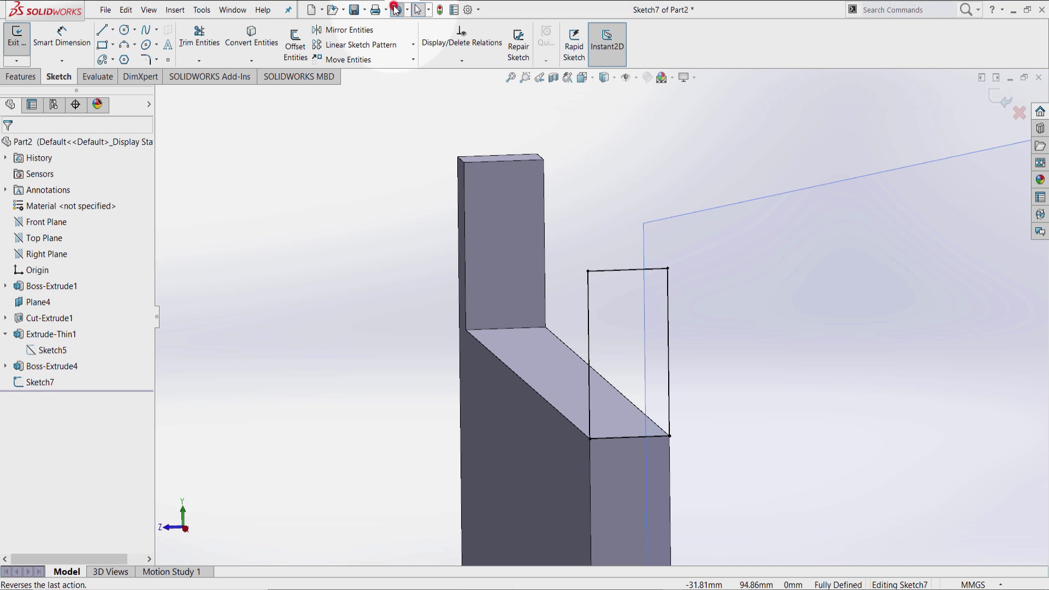
click(396, 9)
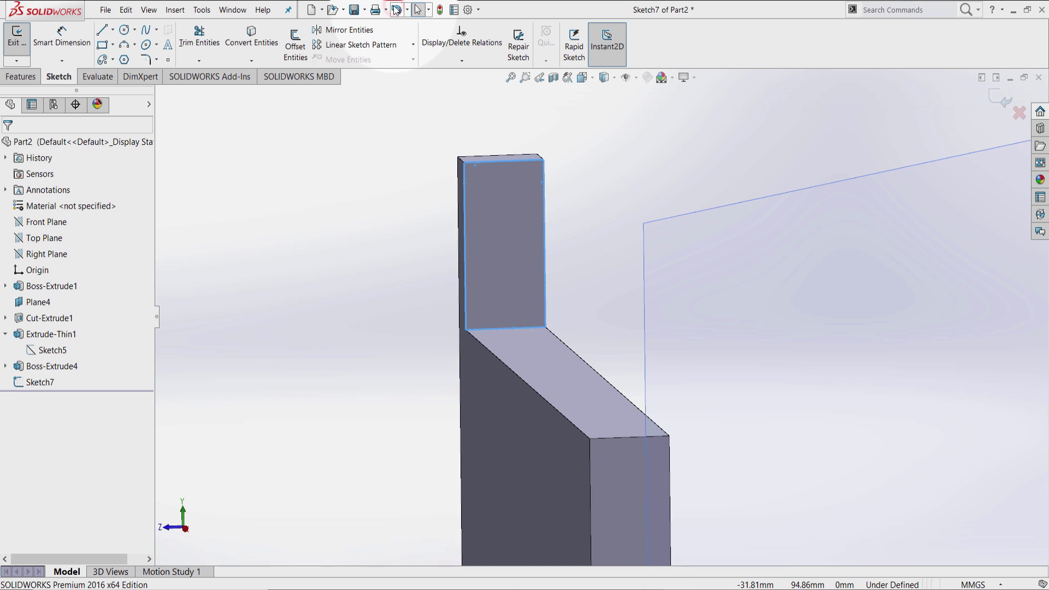
click(427, 307)
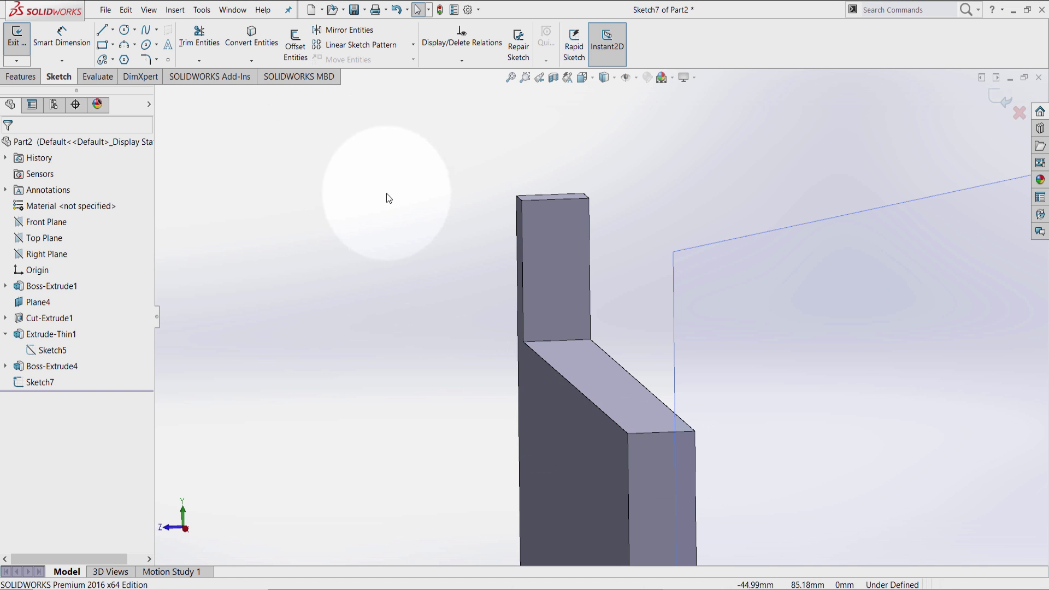
Convert the tall tab's front face (Face<1>) into a fully defined four-sided profile in Sketch7.
click(262, 41)
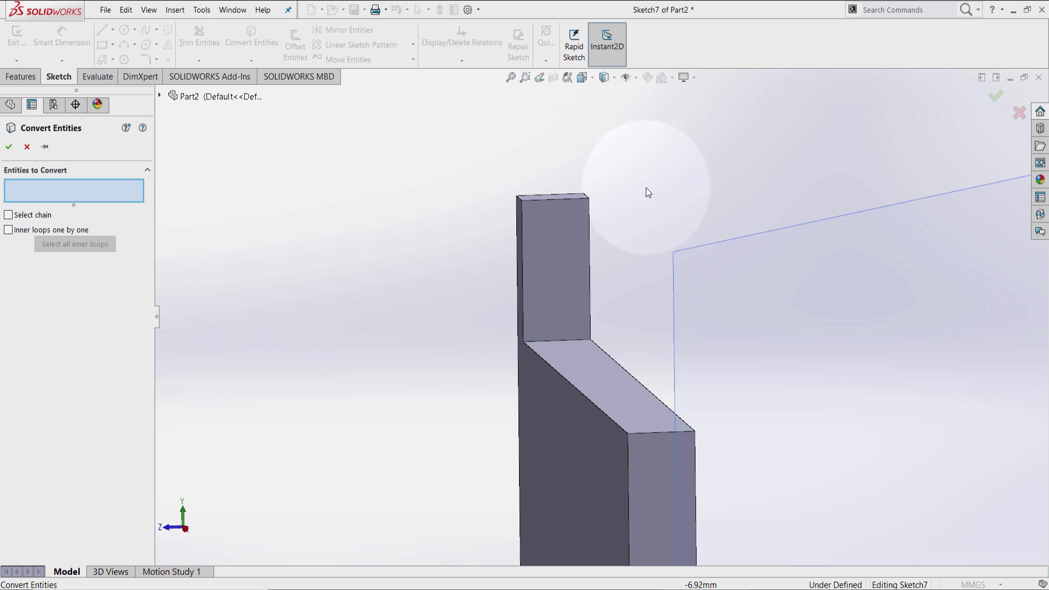
click(552, 239)
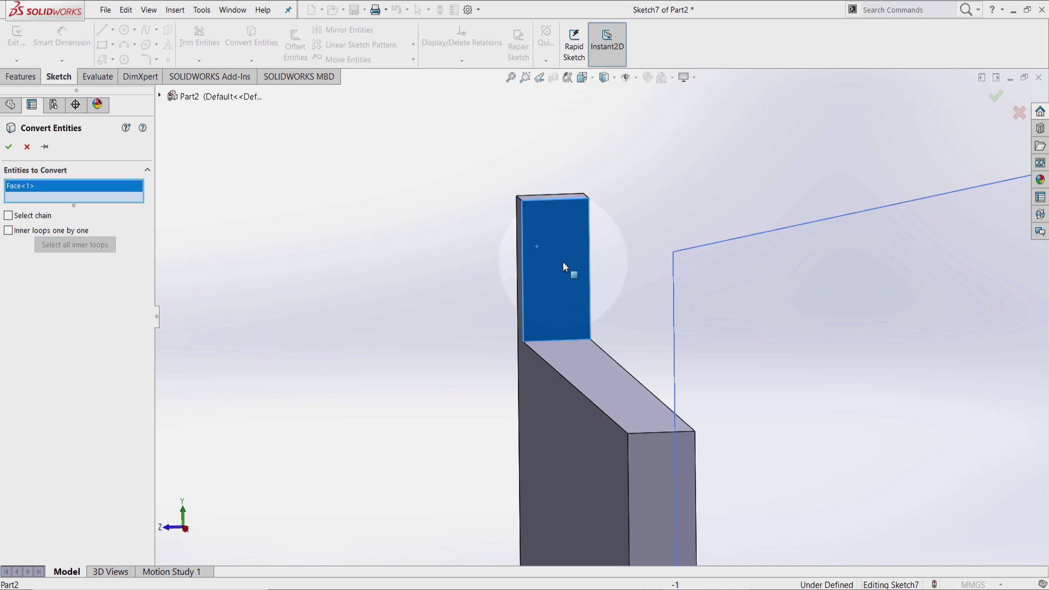
click(552, 234)
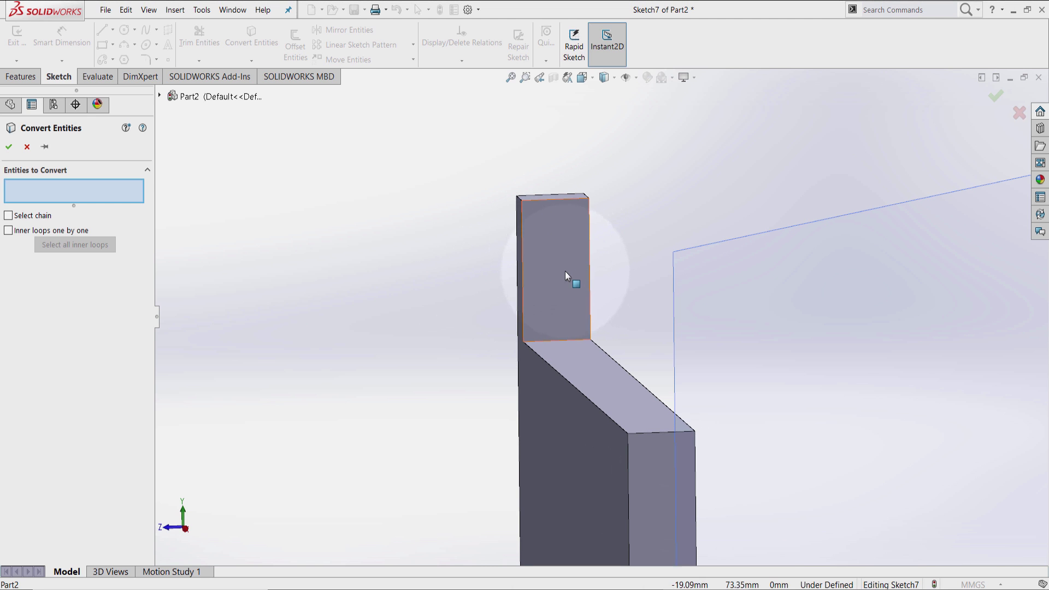
click(565, 271)
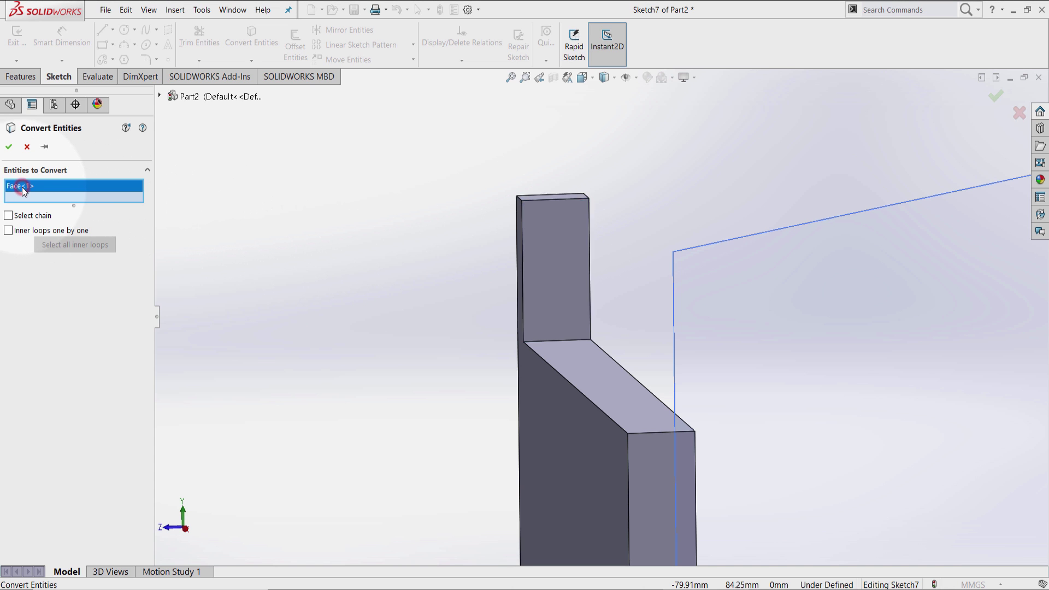
key(Delete)
click(556, 290)
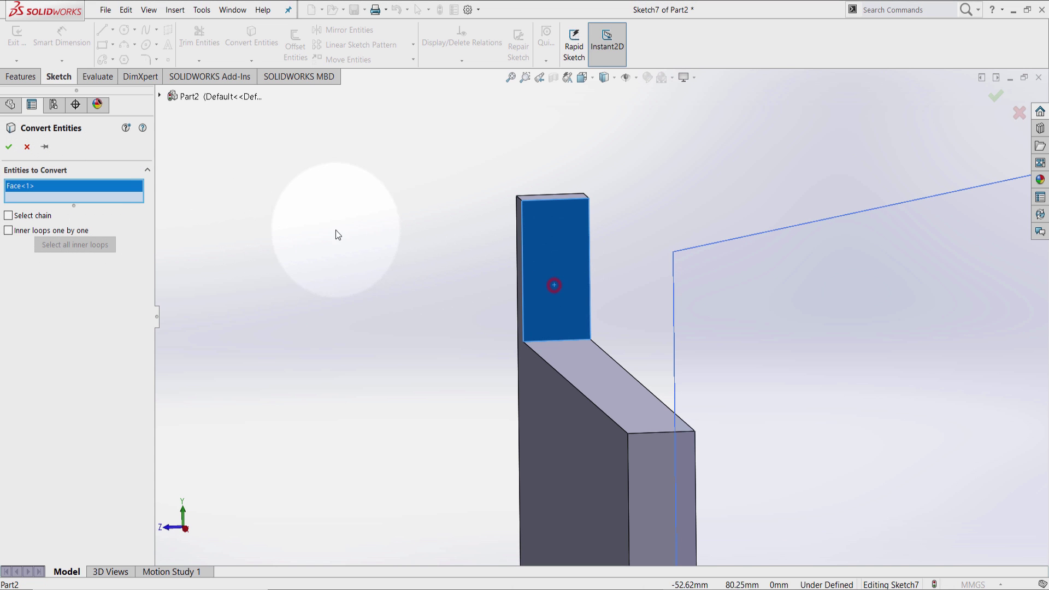
right_click(32, 187)
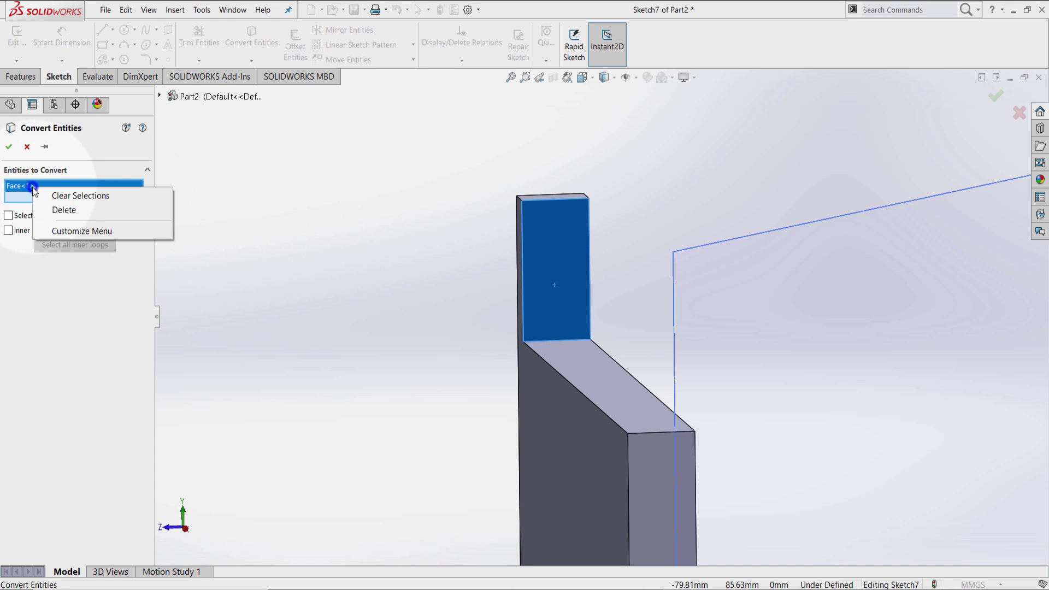
click(81, 213)
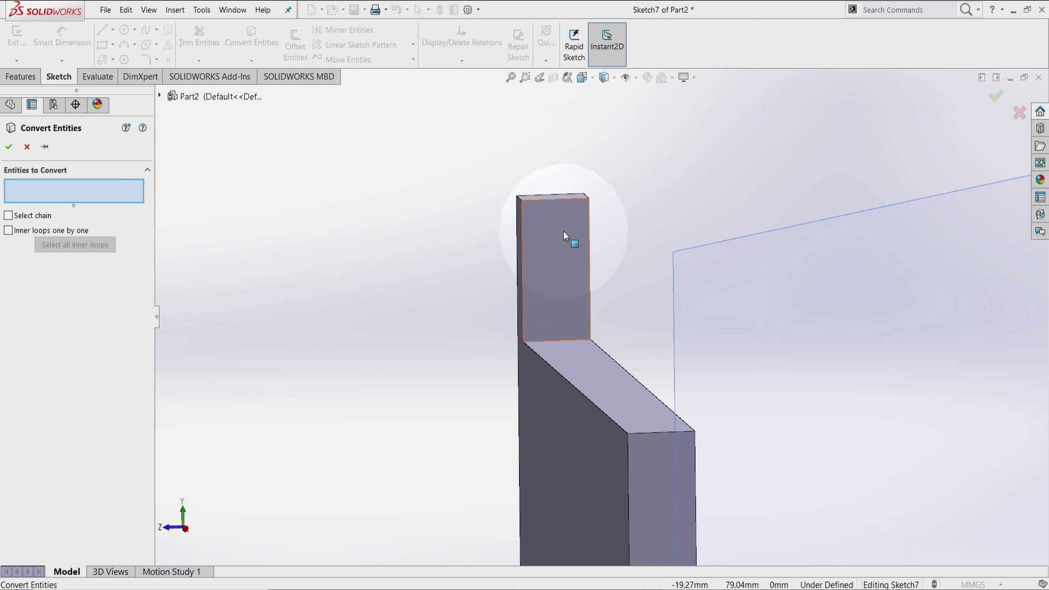
click(547, 222)
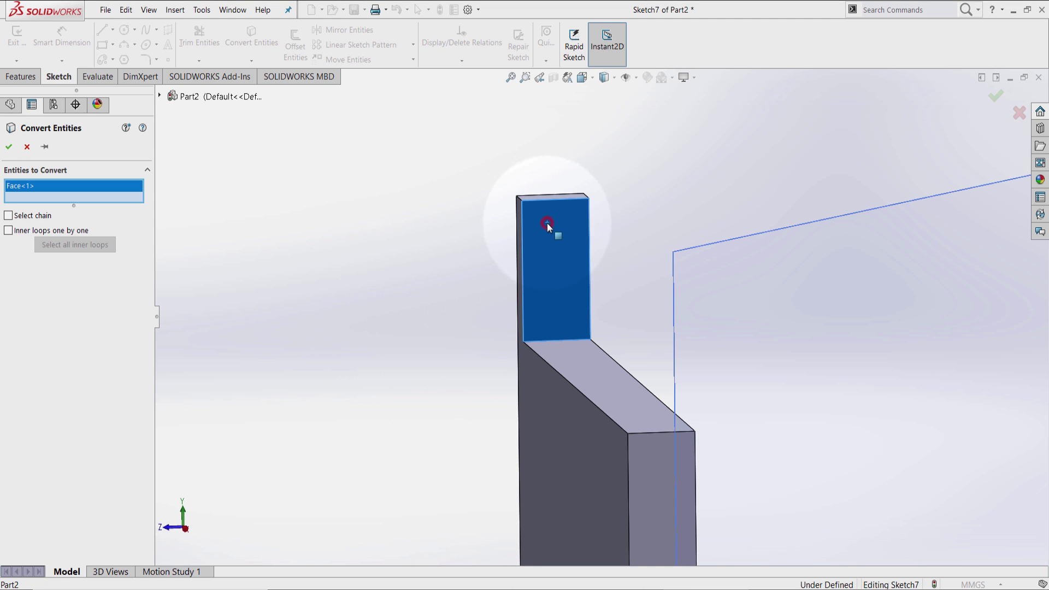
click(9, 147)
Extrude Sketch7 5 mm blind in the reversed direction as a second tab matching the first.
click(29, 80)
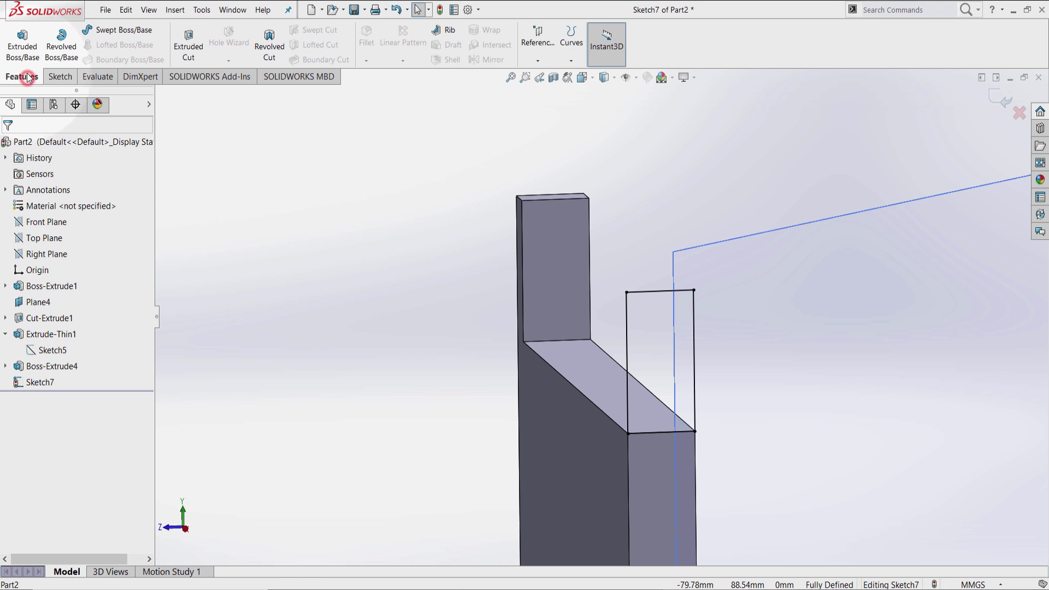
click(23, 47)
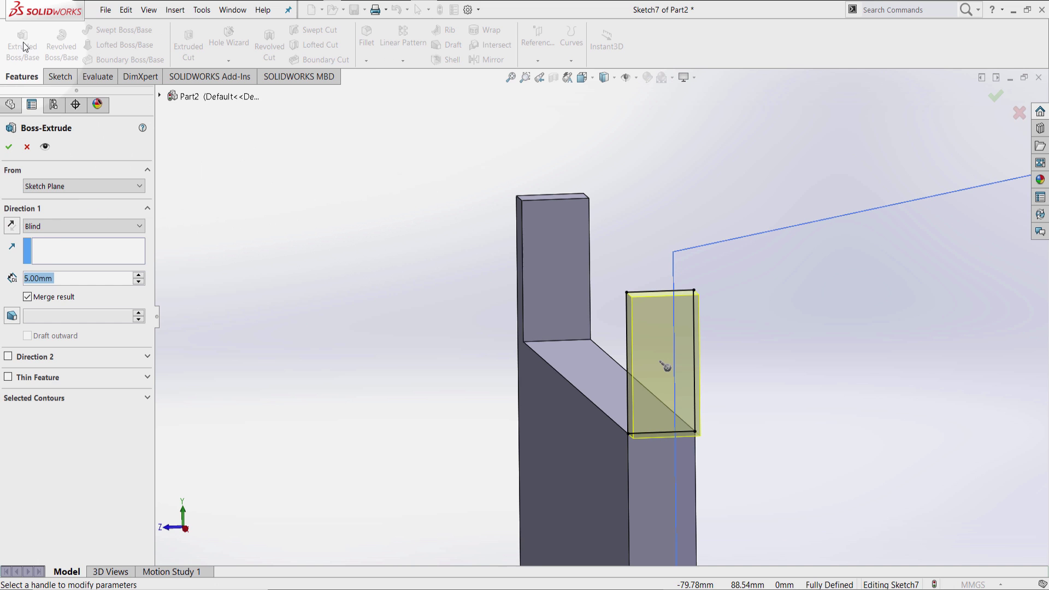
click(12, 226)
click(8, 147)
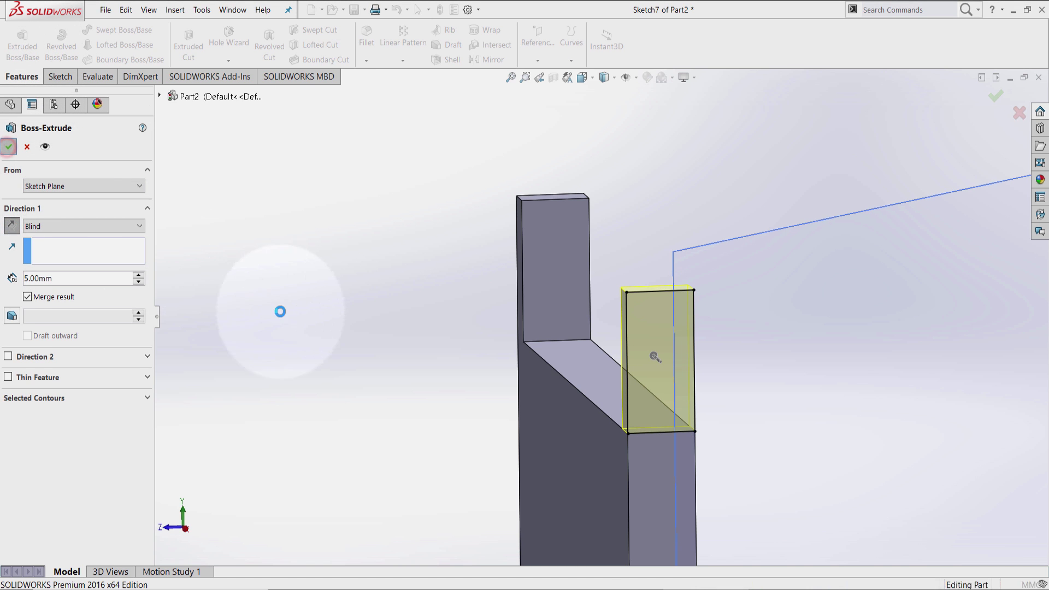
middle_drag(771, 329, 817, 355)
key(f)
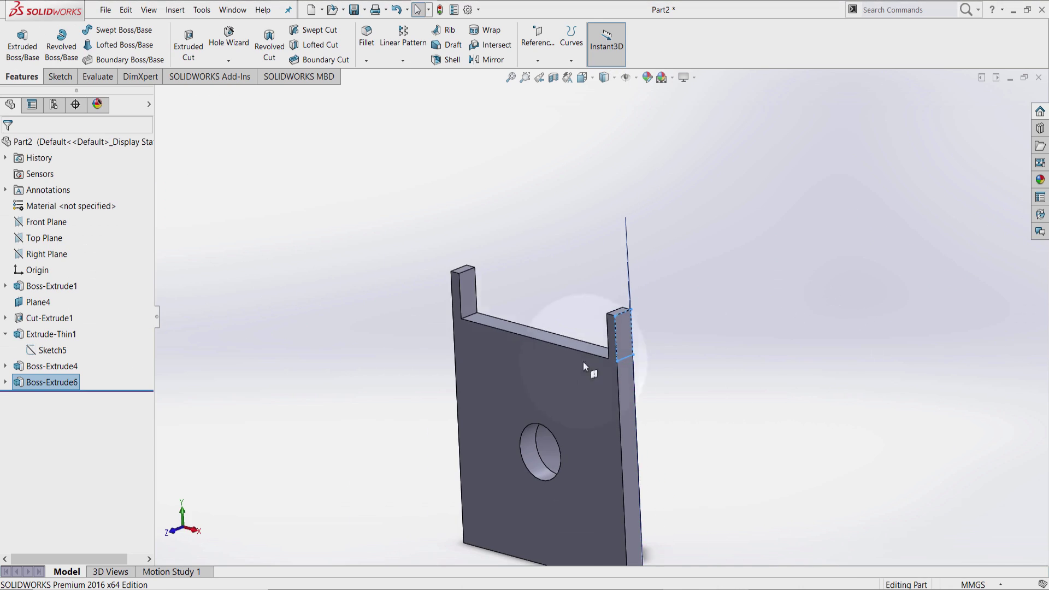
click(516, 238)
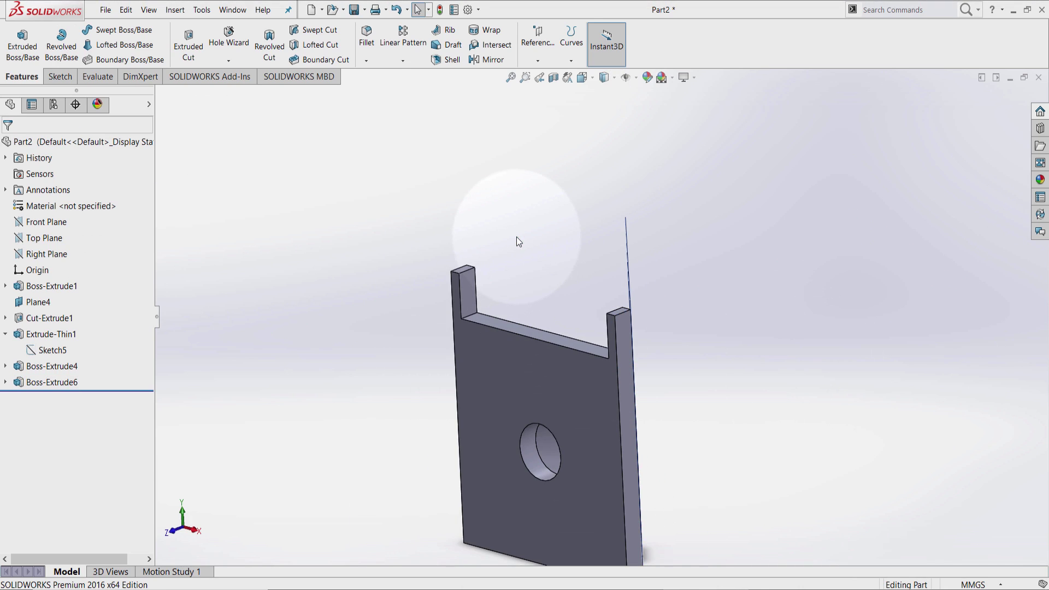